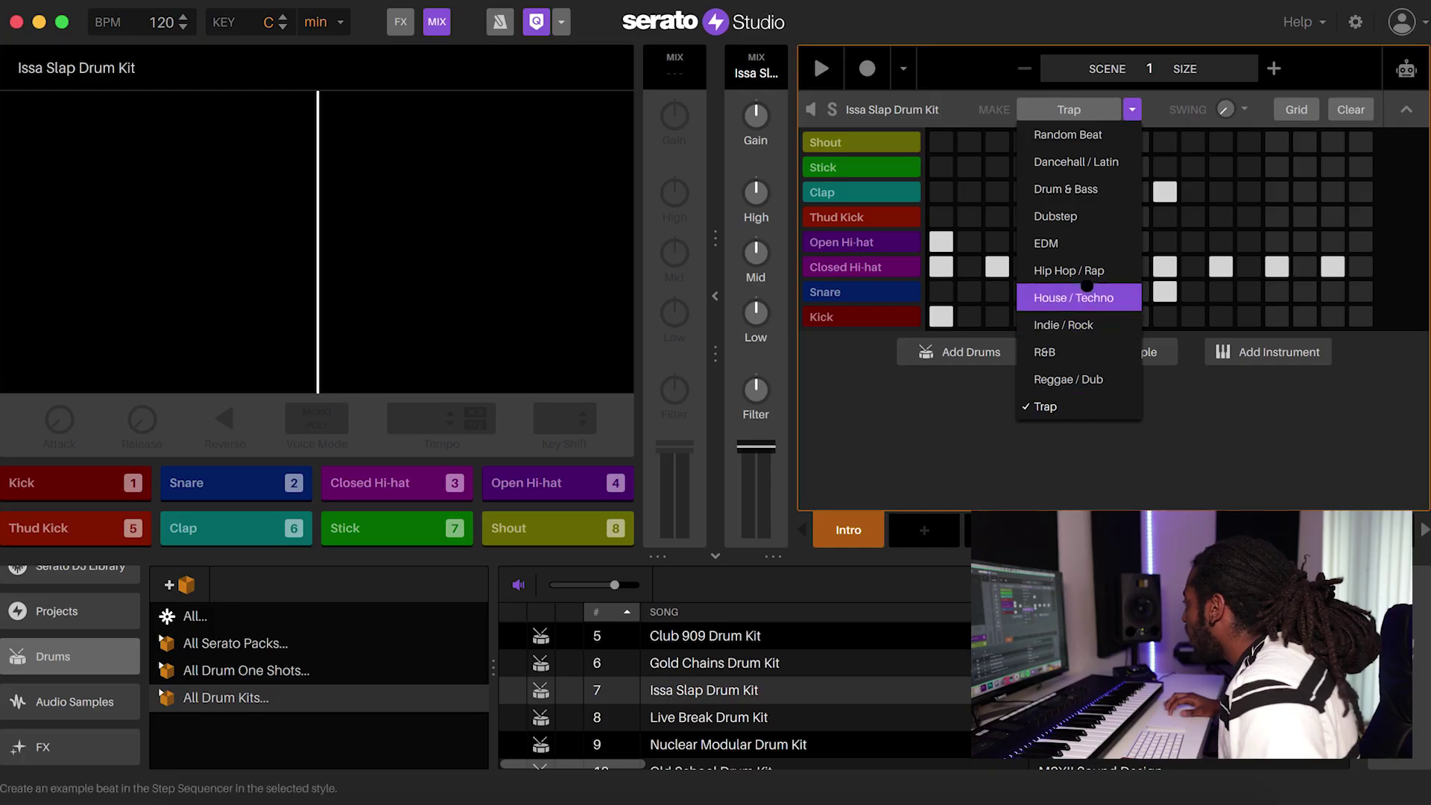
- Choose the Hip Hop / Rap style and generate several new example beats in the Issa Slap Drum Kit's step sequencer
click(1085, 277)
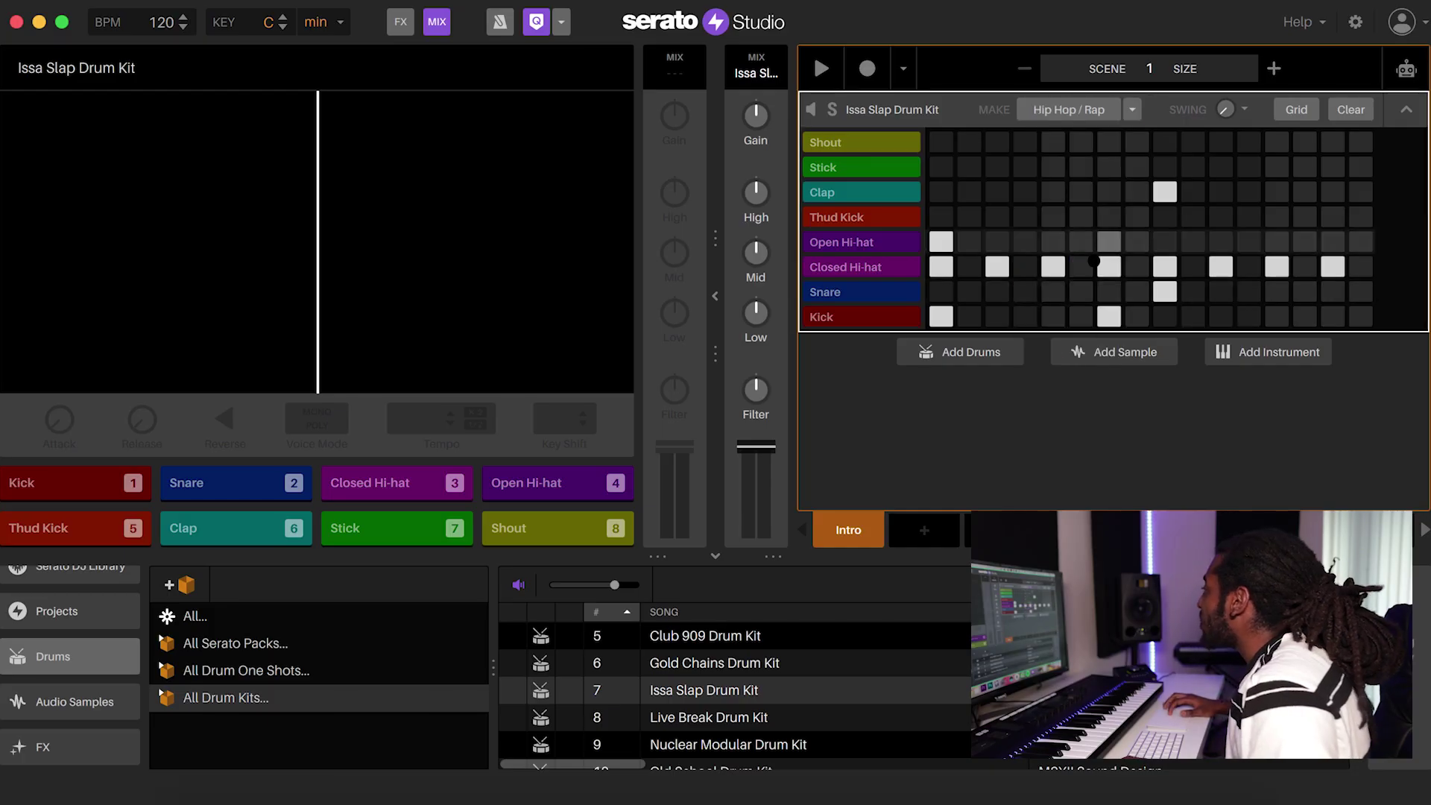
click(1071, 106)
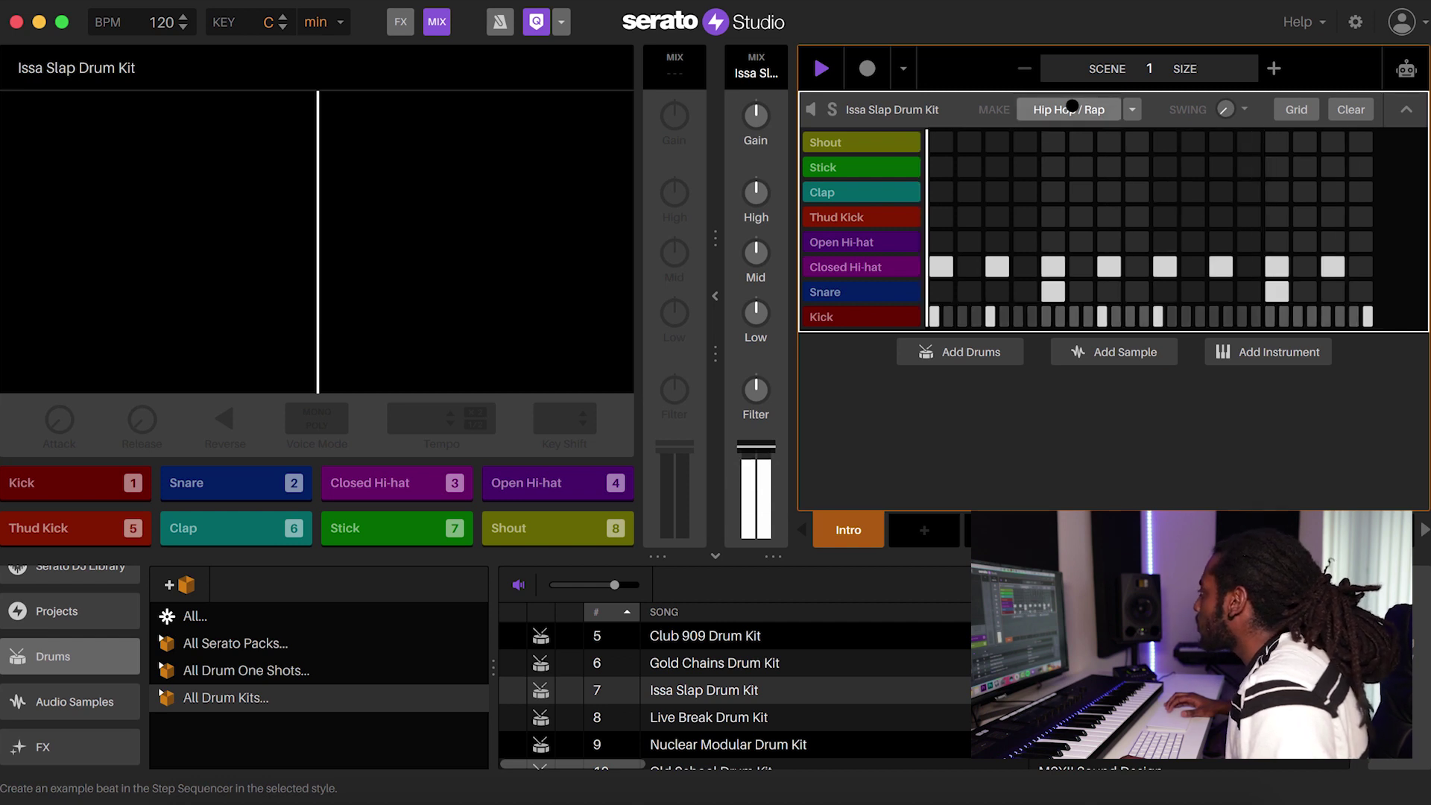
click(1071, 106)
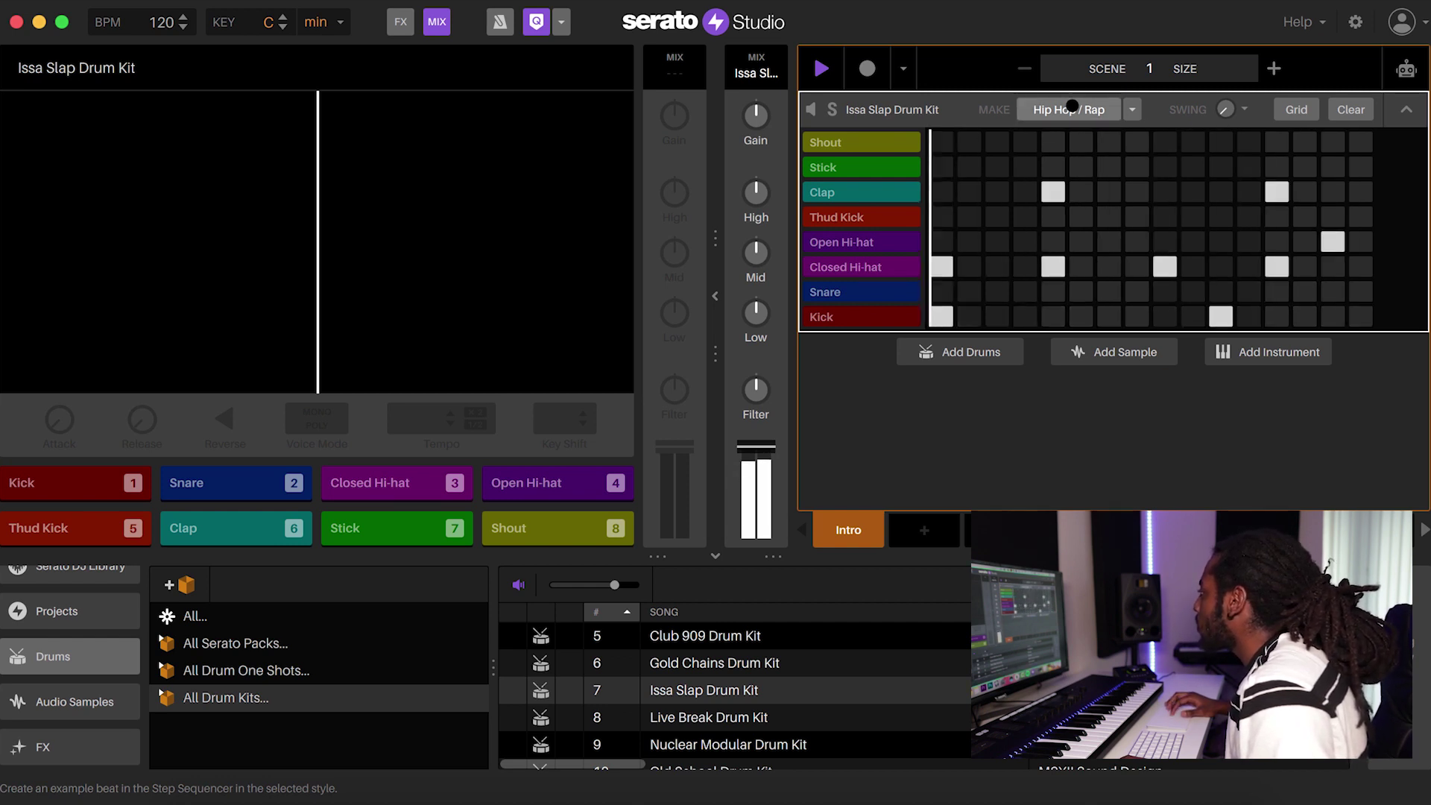
click(1072, 106)
click(1071, 106)
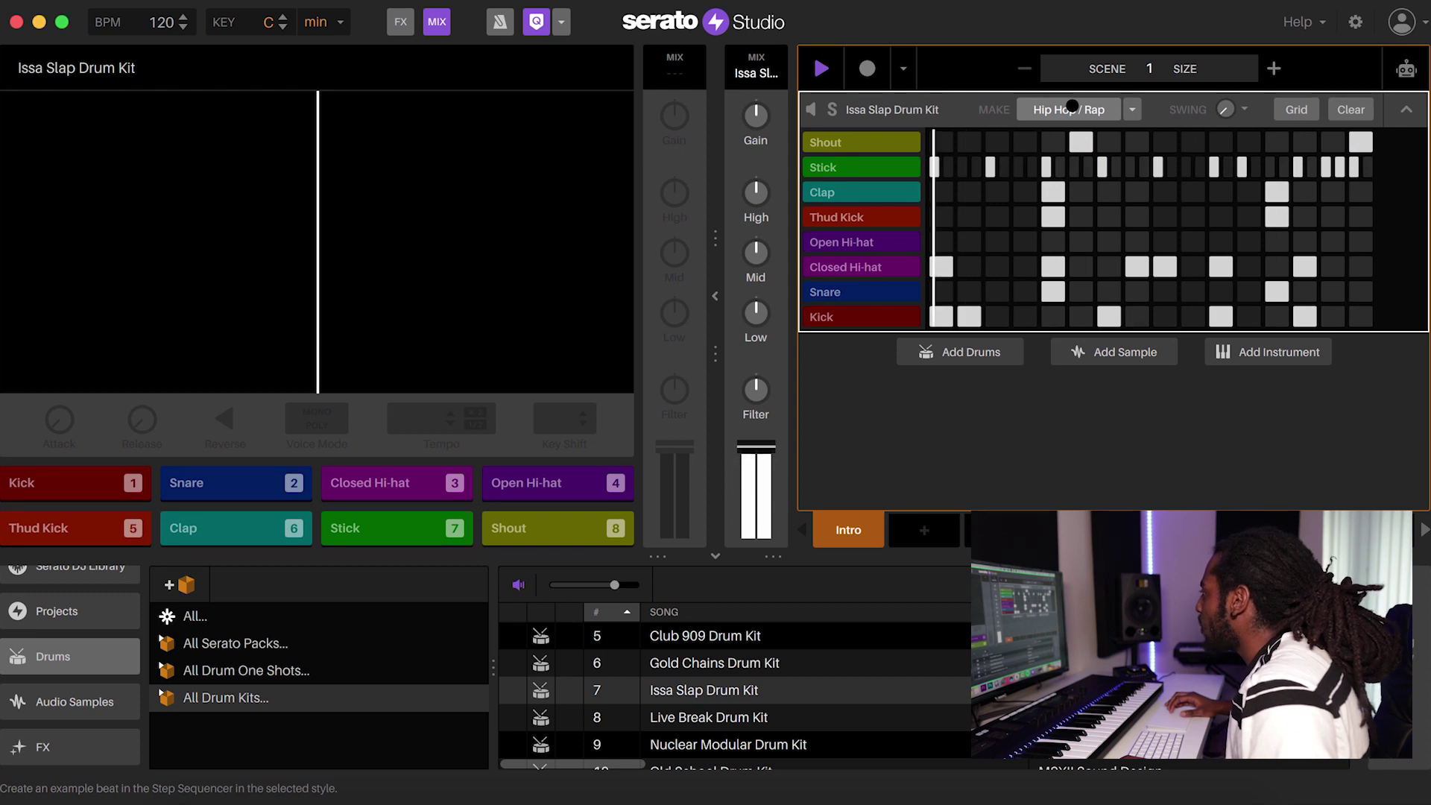
click(1071, 106)
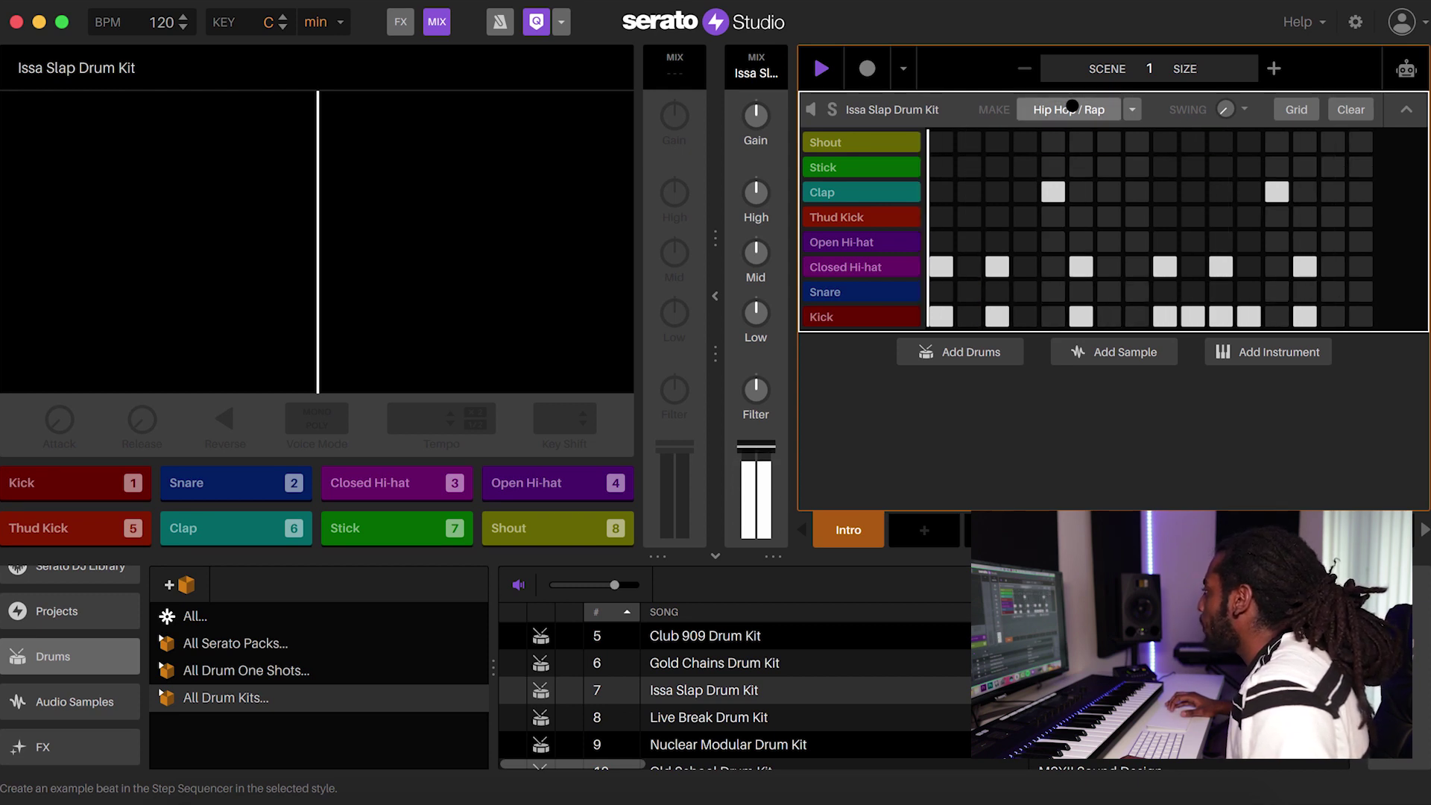
click(1072, 106)
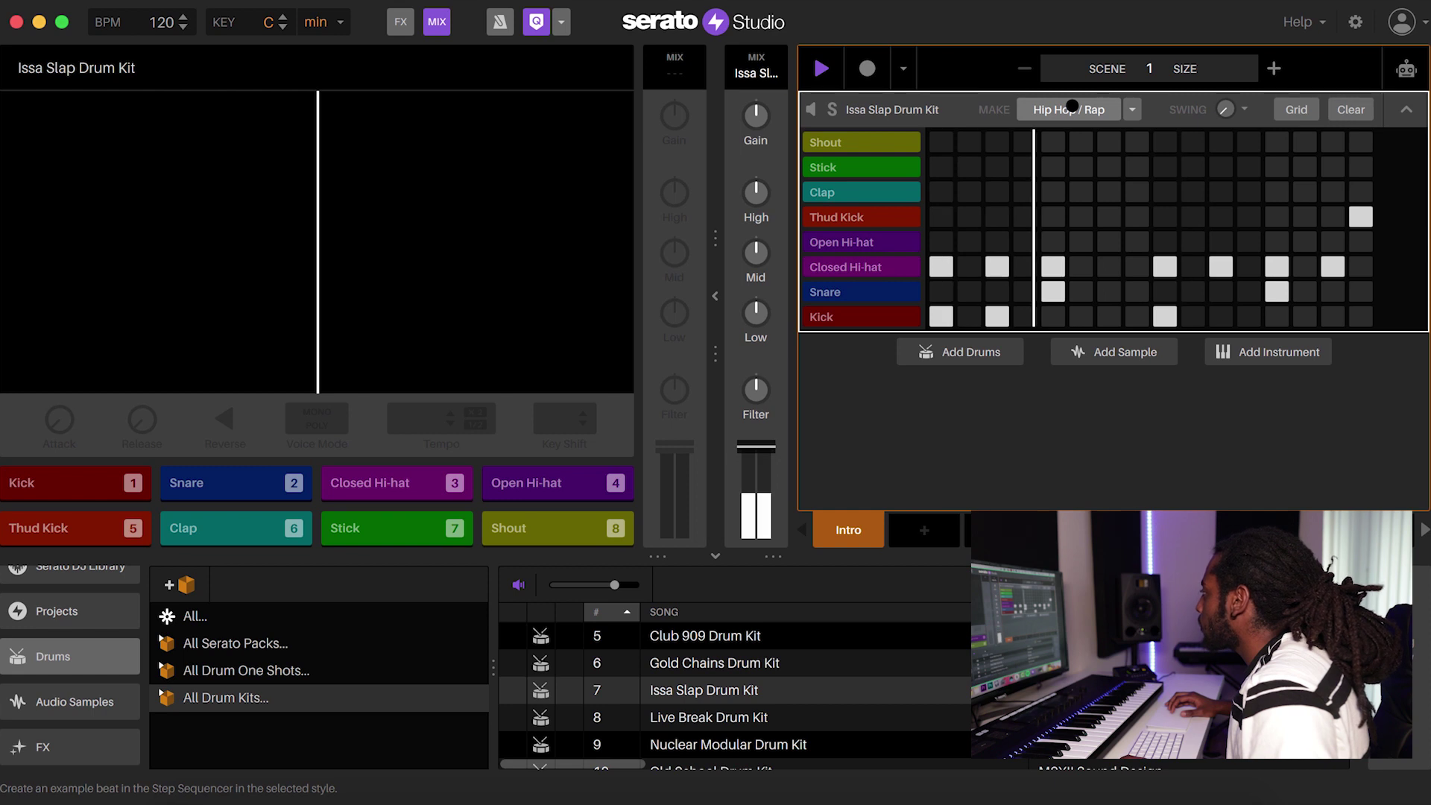
click(1071, 106)
click(1072, 106)
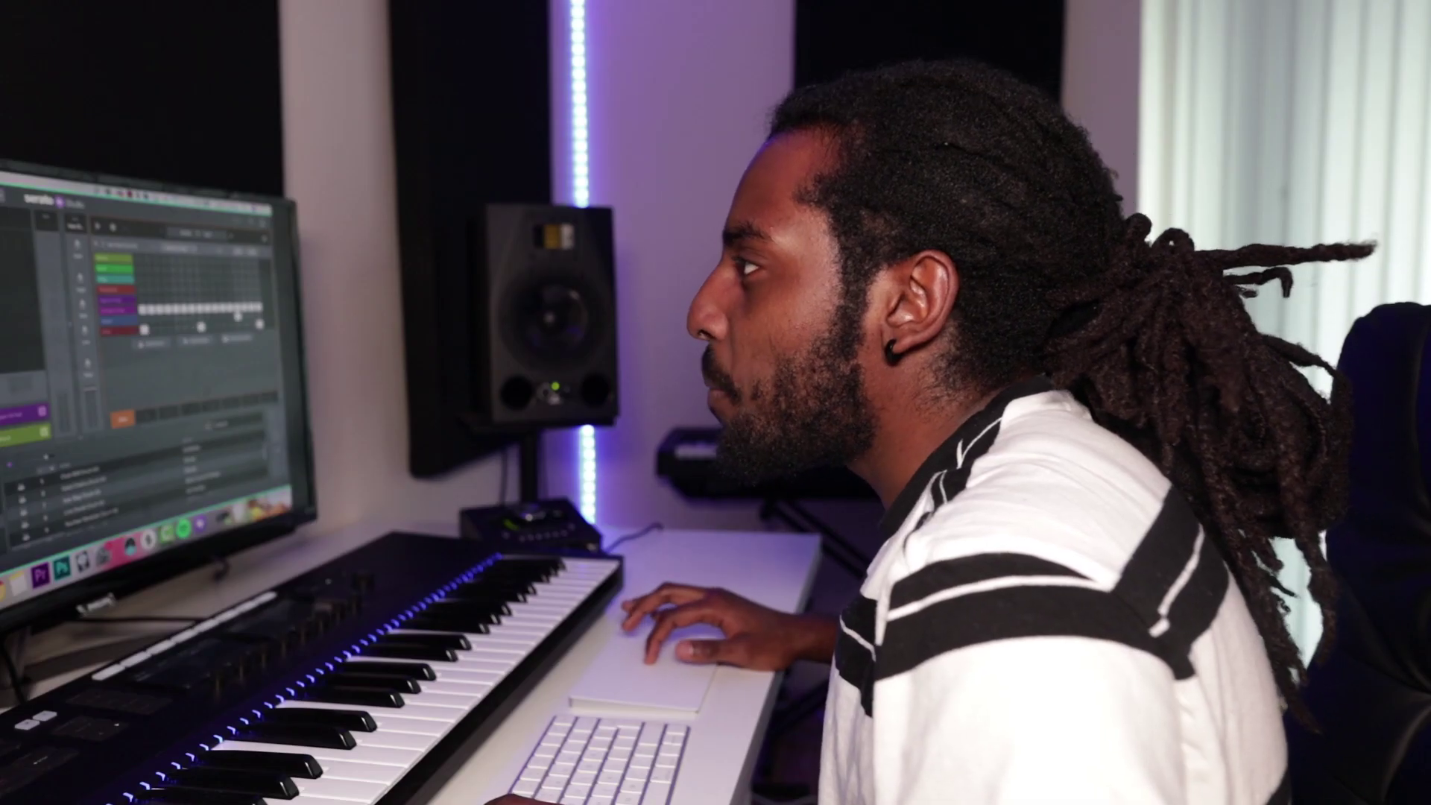
- Set the project tempo to 75 BPM and play the drum pattern
click(183, 30)
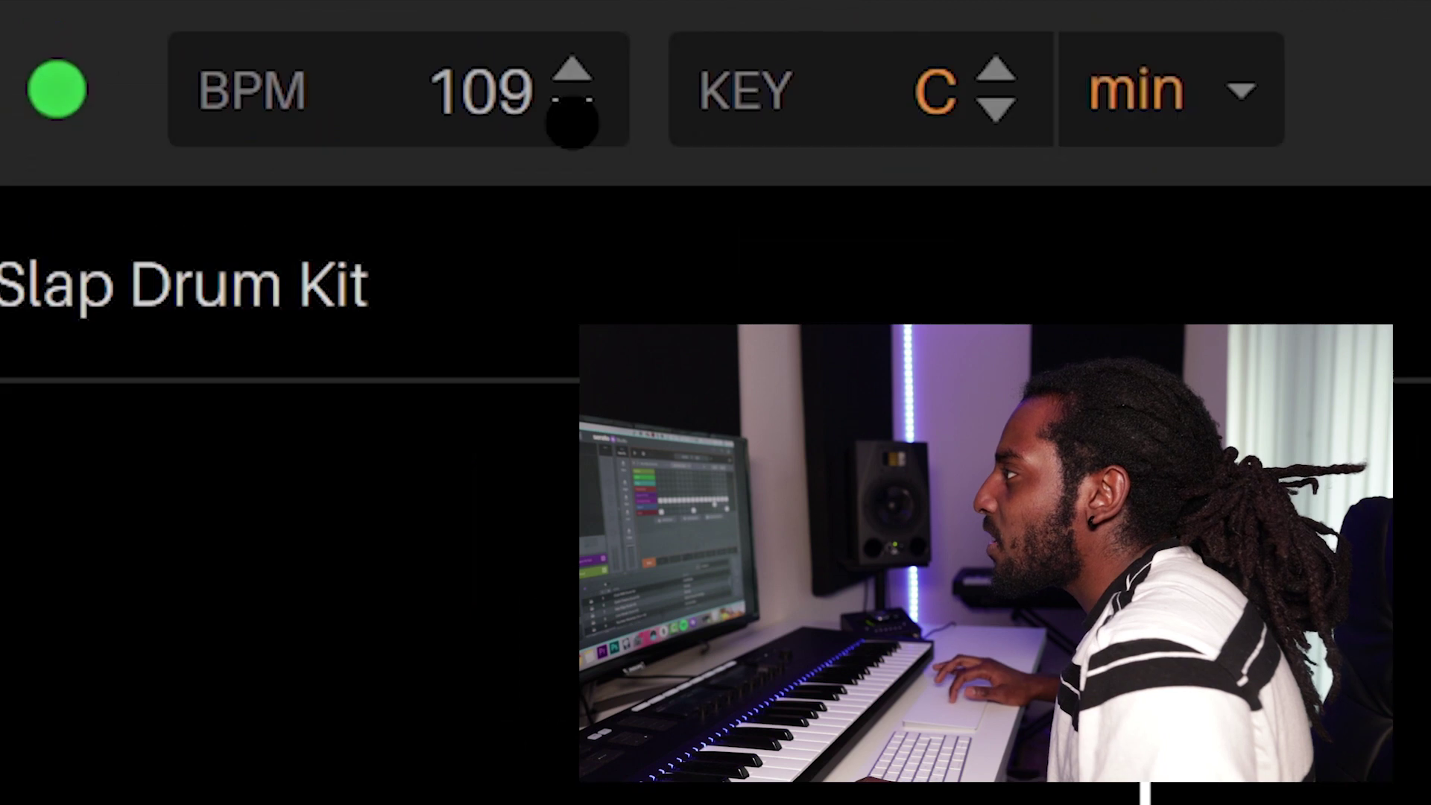
drag(571, 121, 571, 121)
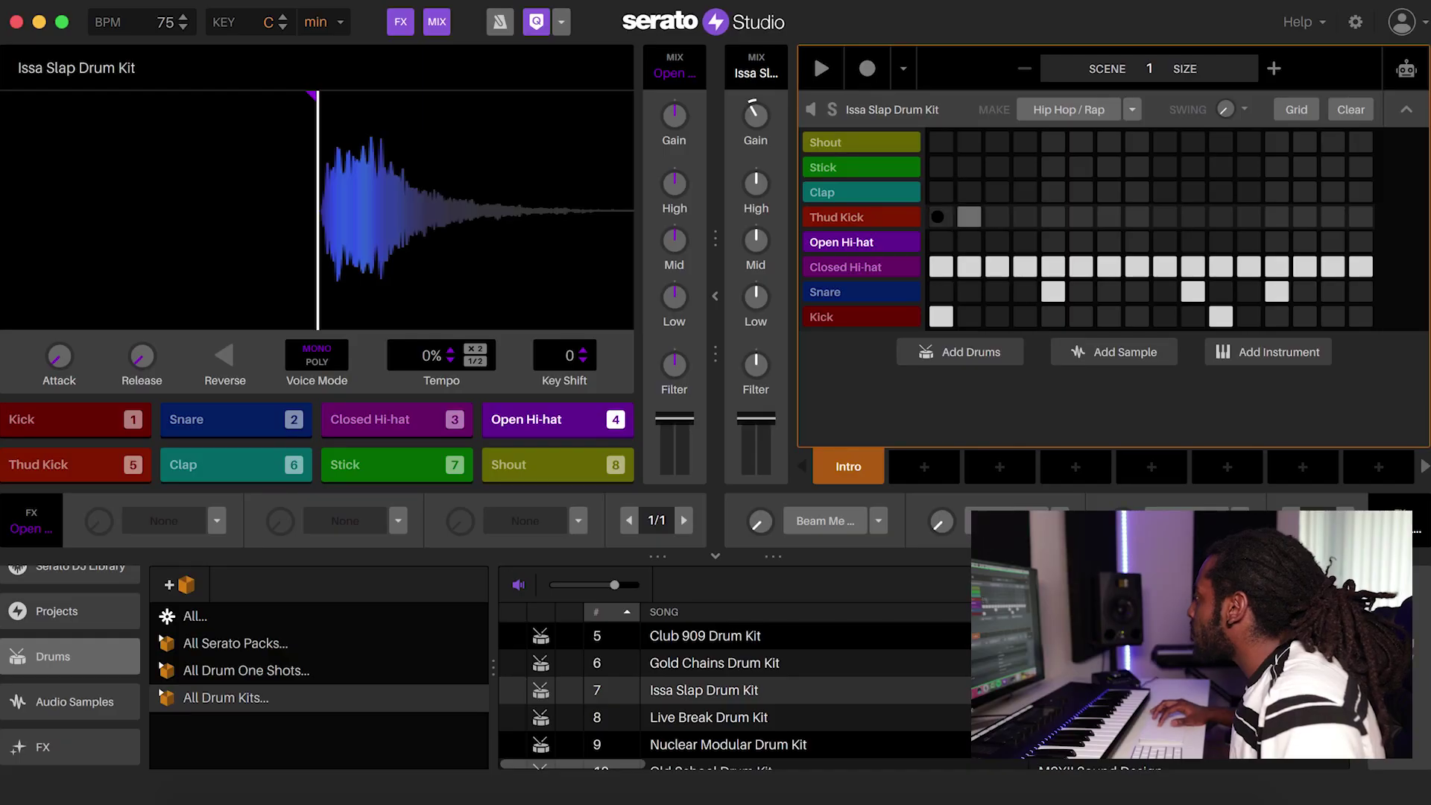
key(space)
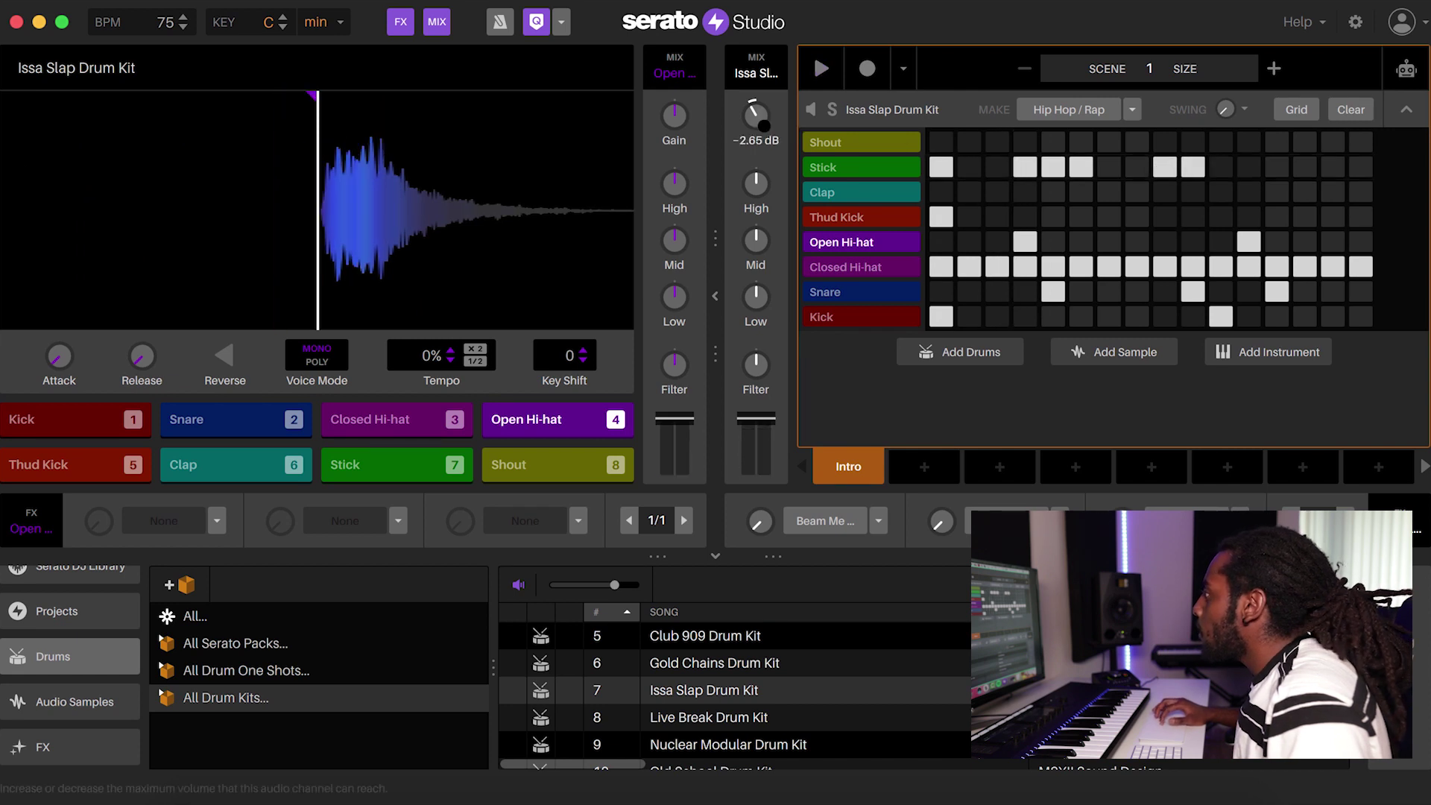
- Set the Stick sound's gain to -12.0 dB and play the beat with the new level
click(863, 169)
mouse_move(751, 121)
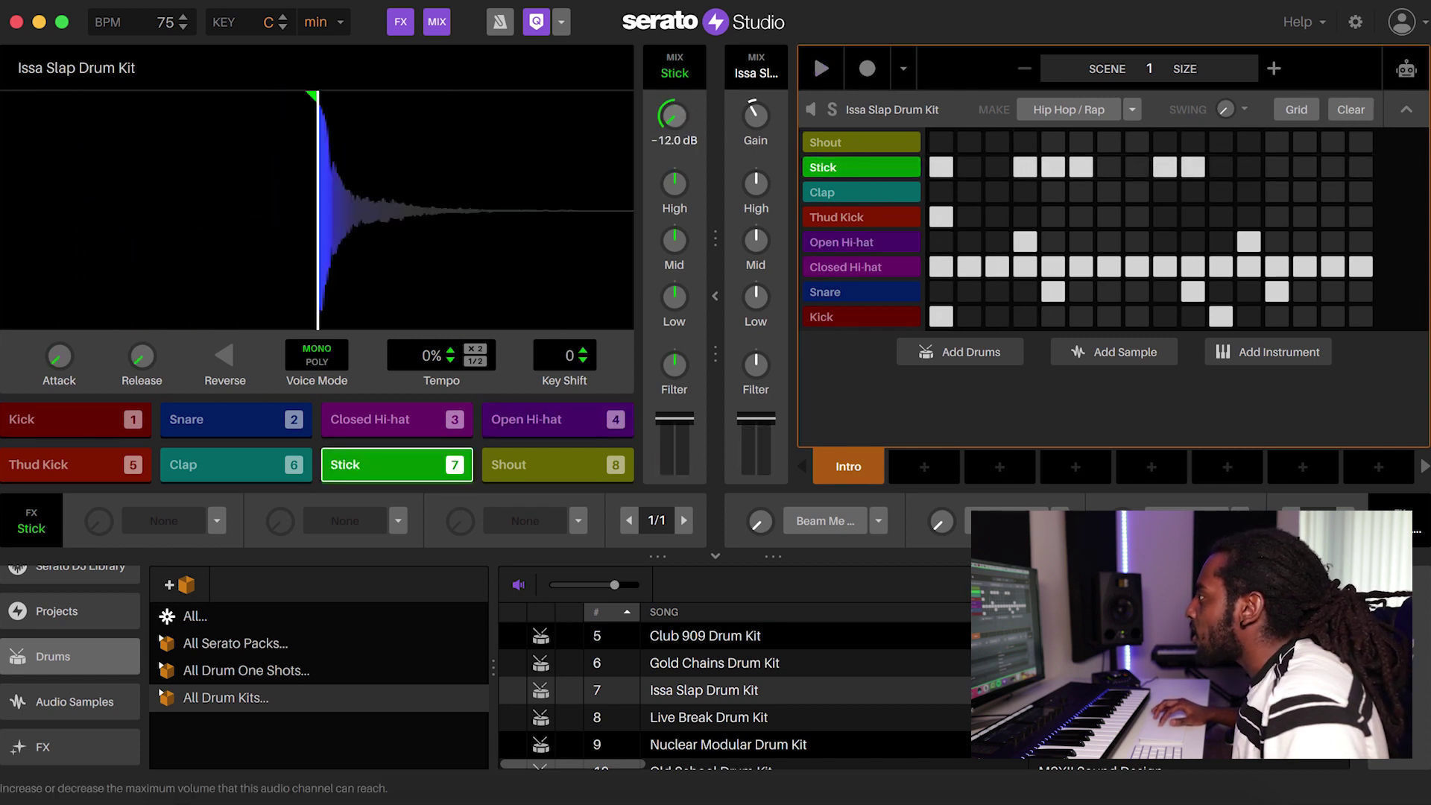
key(space)
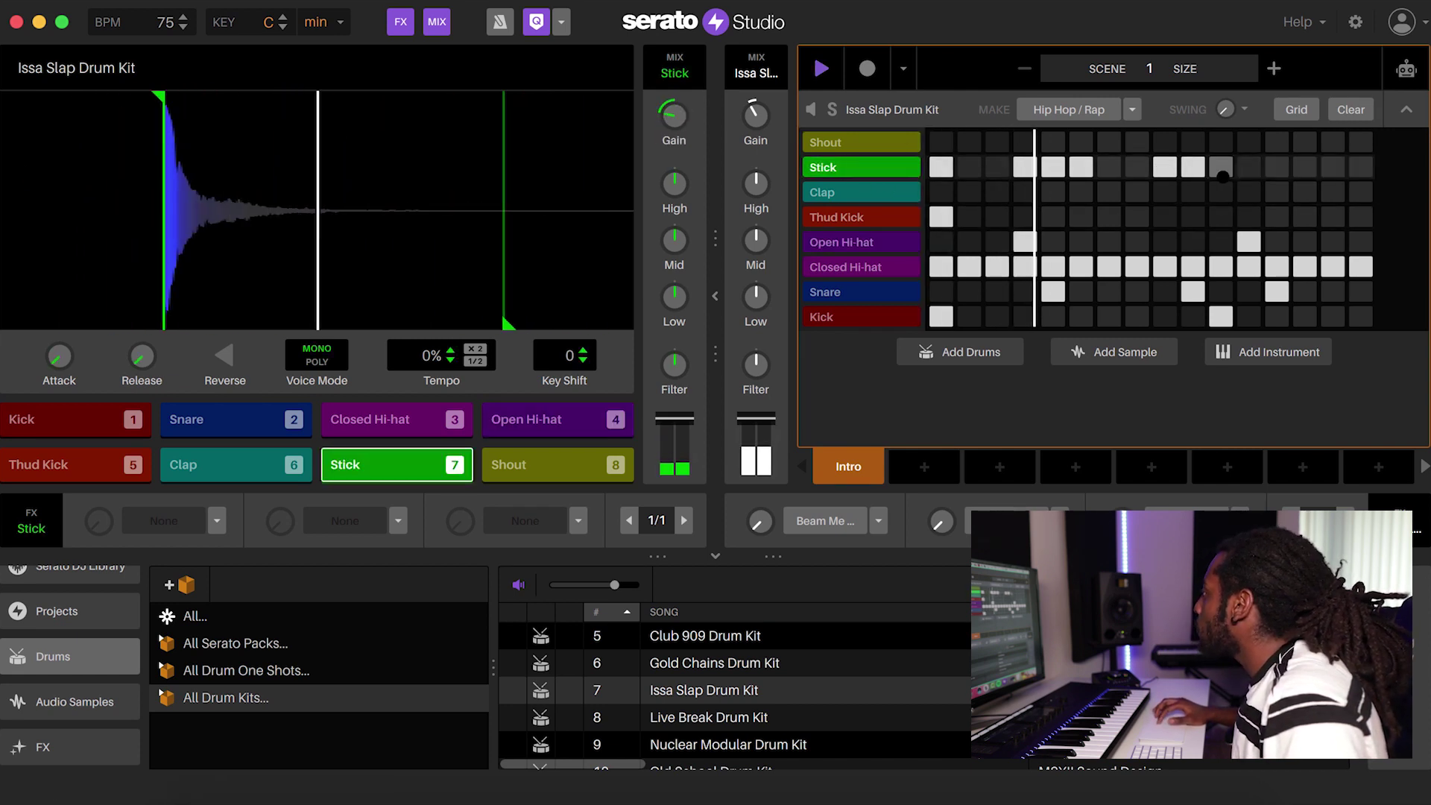
- Add Stick hits on steps 13, 15 and 16 of the pattern
click(1275, 167)
click(1333, 167)
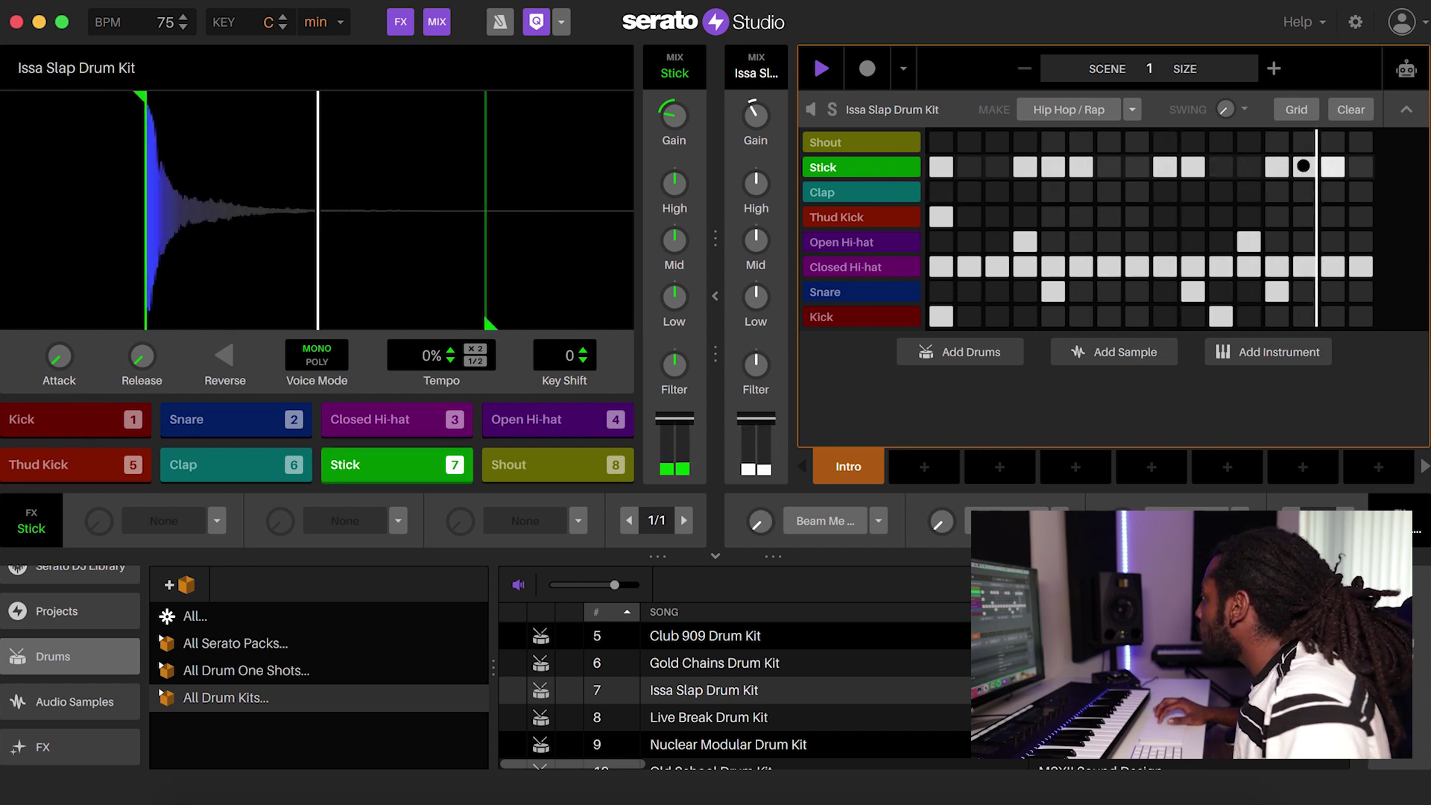
click(1360, 167)
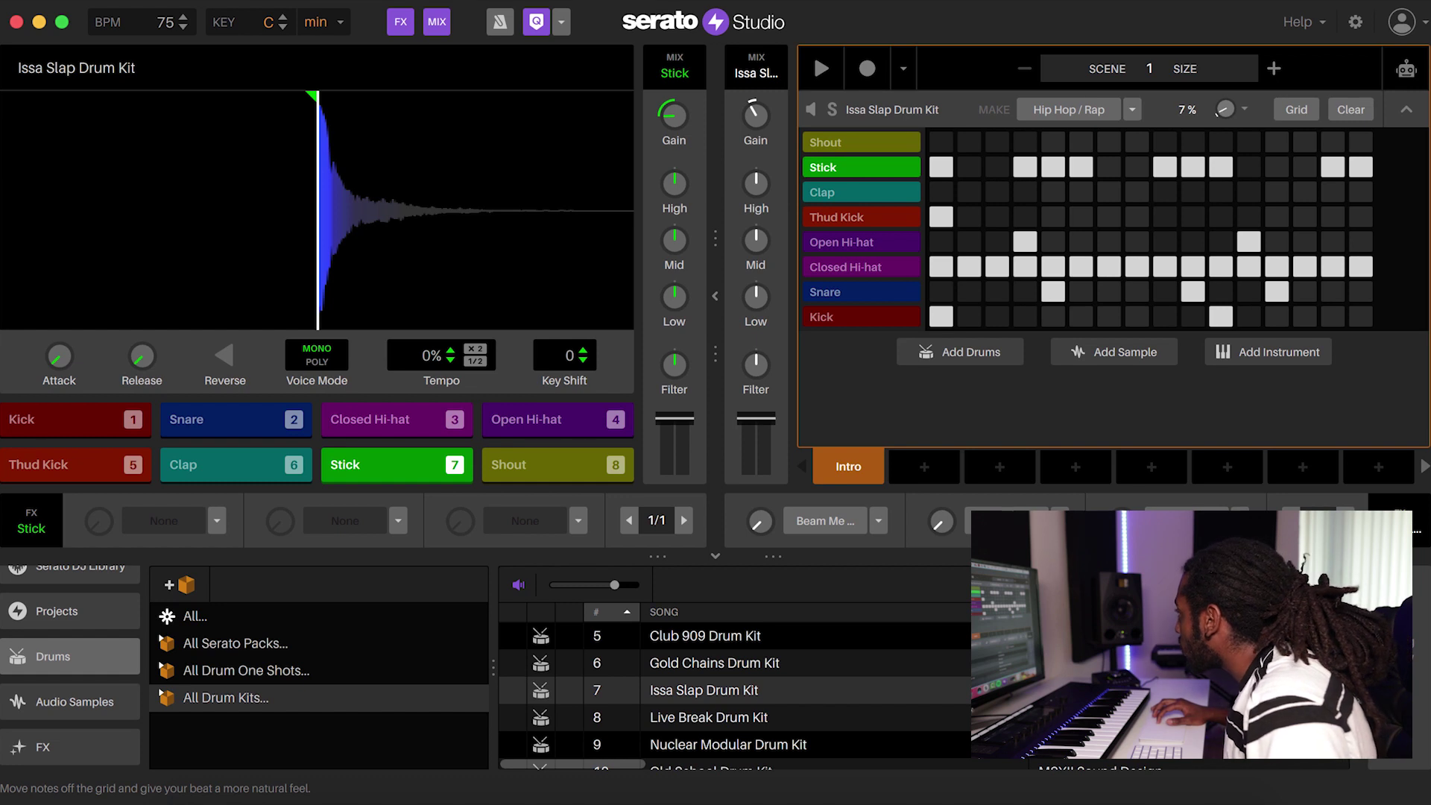
- Replace the Clap hit on step 4 with Clap hits on steps 5 and 13, and lower the Clap's gain
key(space)
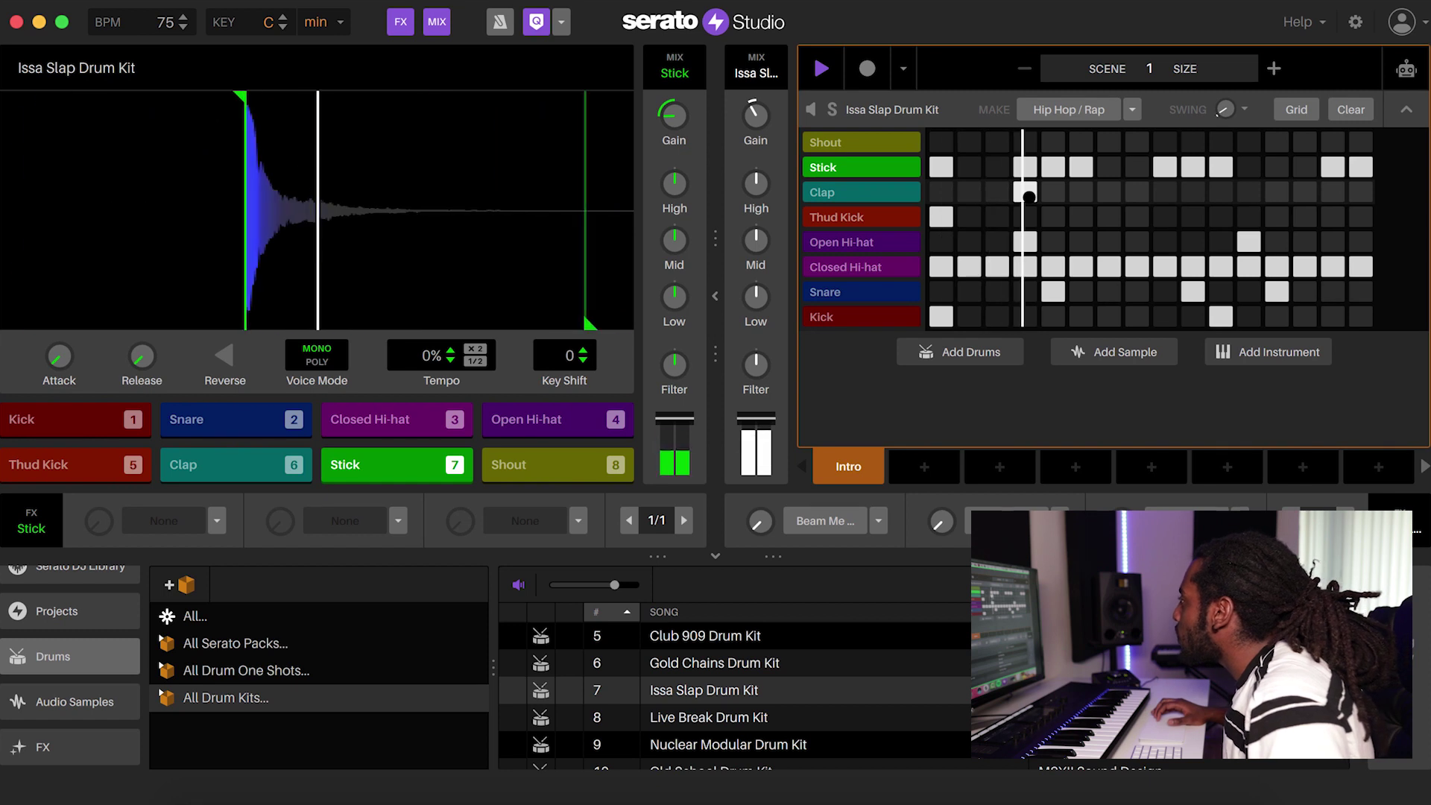
click(1016, 197)
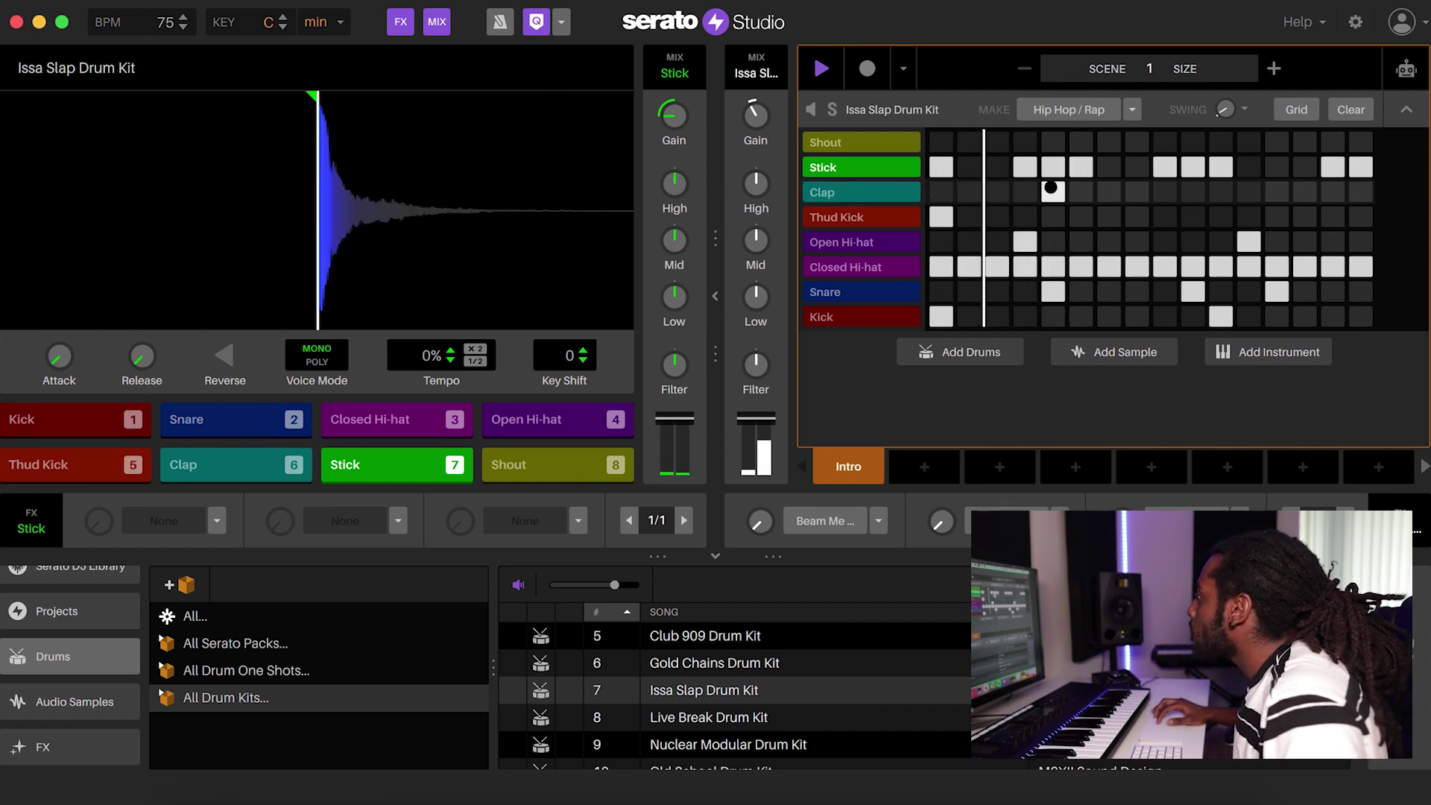
key(space)
click(868, 191)
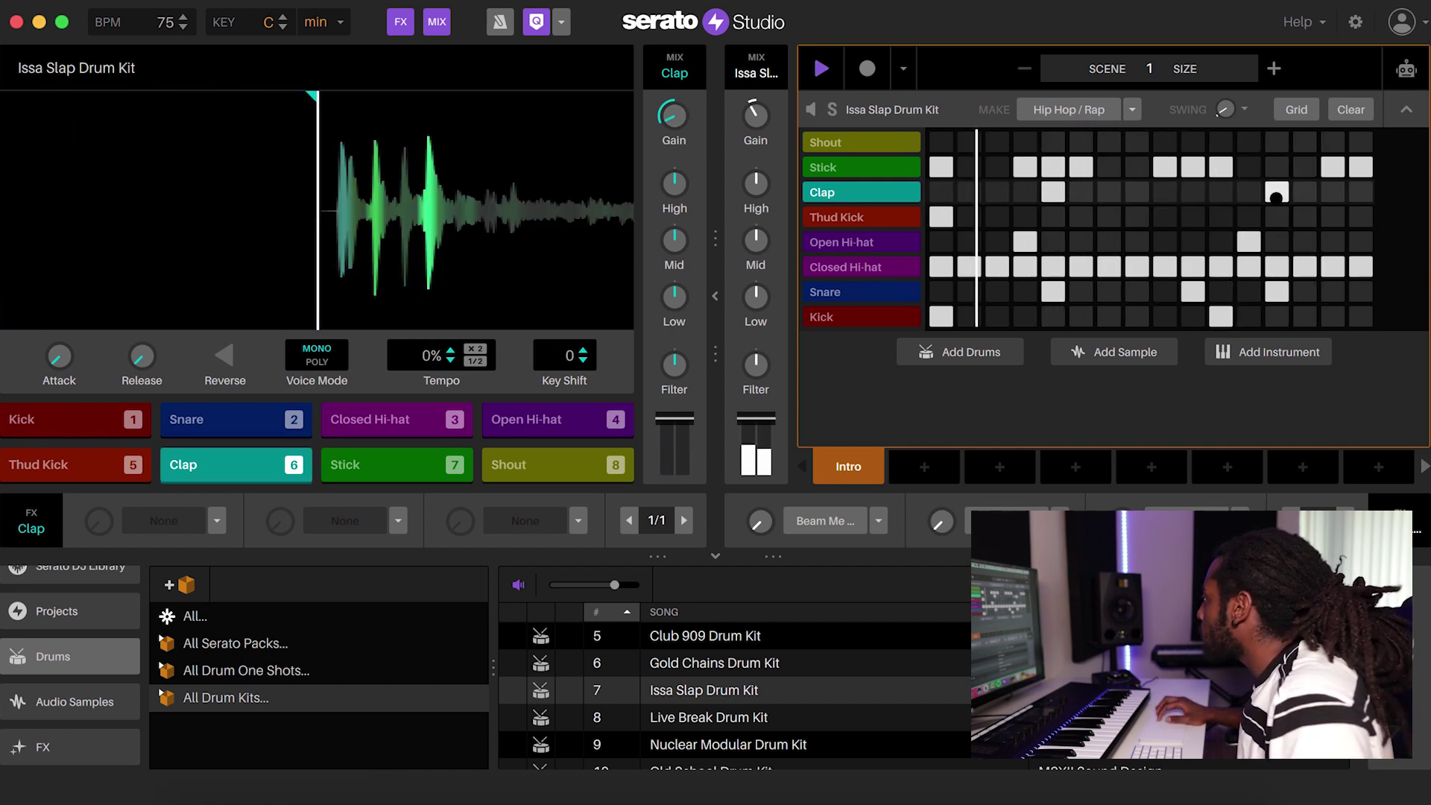
click(1303, 192)
click(1303, 193)
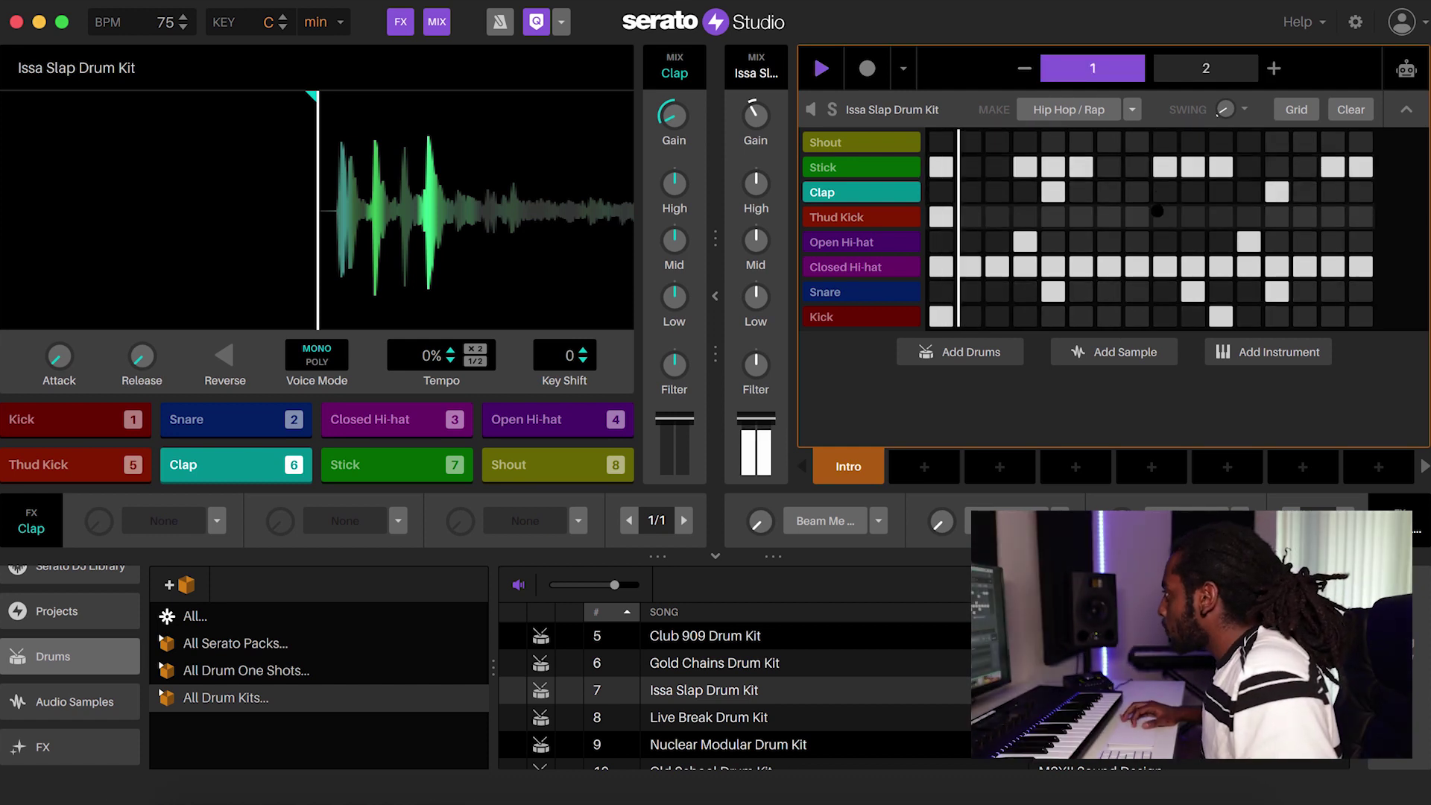
- Vary the Stick pattern in bar 2 with hits on steps 5 to 7 and 10, and remove the hit on step 13
mouse_move(1053, 167)
mouse_down()
mouse_move(1136, 167)
mouse_move(1106, 171)
mouse_up()
click(1136, 167)
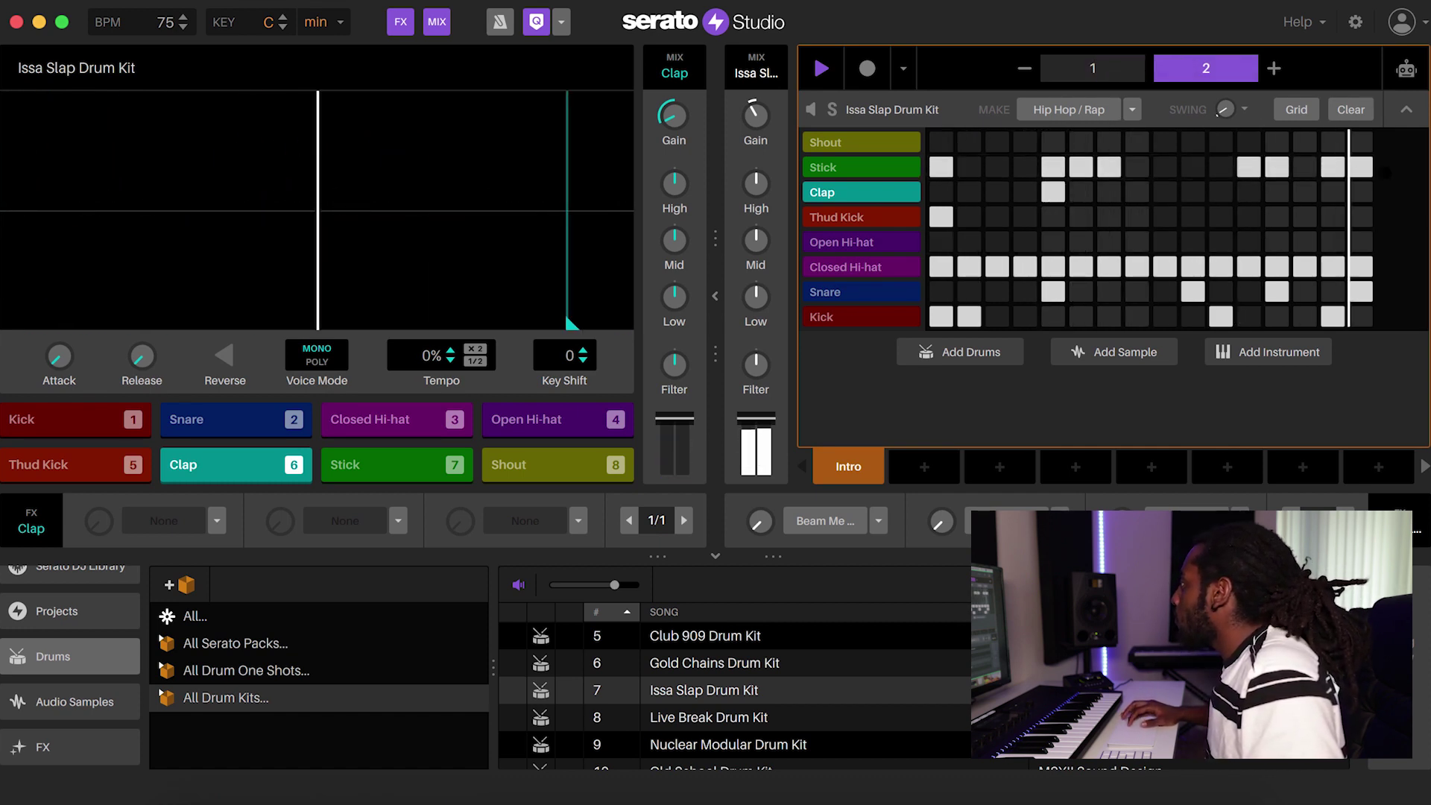
click(1276, 166)
click(1192, 167)
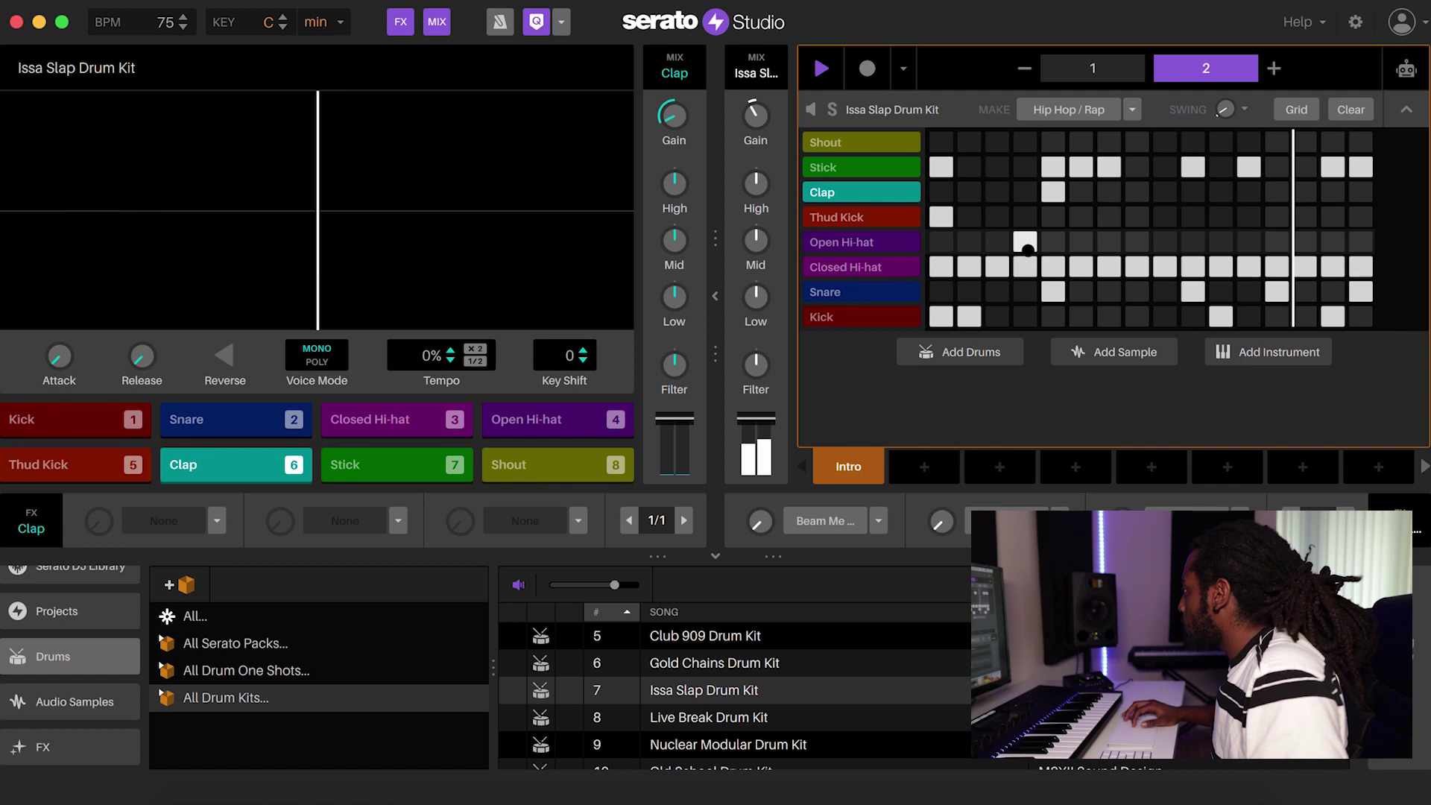
- Add Open Hi-hat hits on steps 12 and 14 of bar 2 and play back the two-bar scene
click(1244, 242)
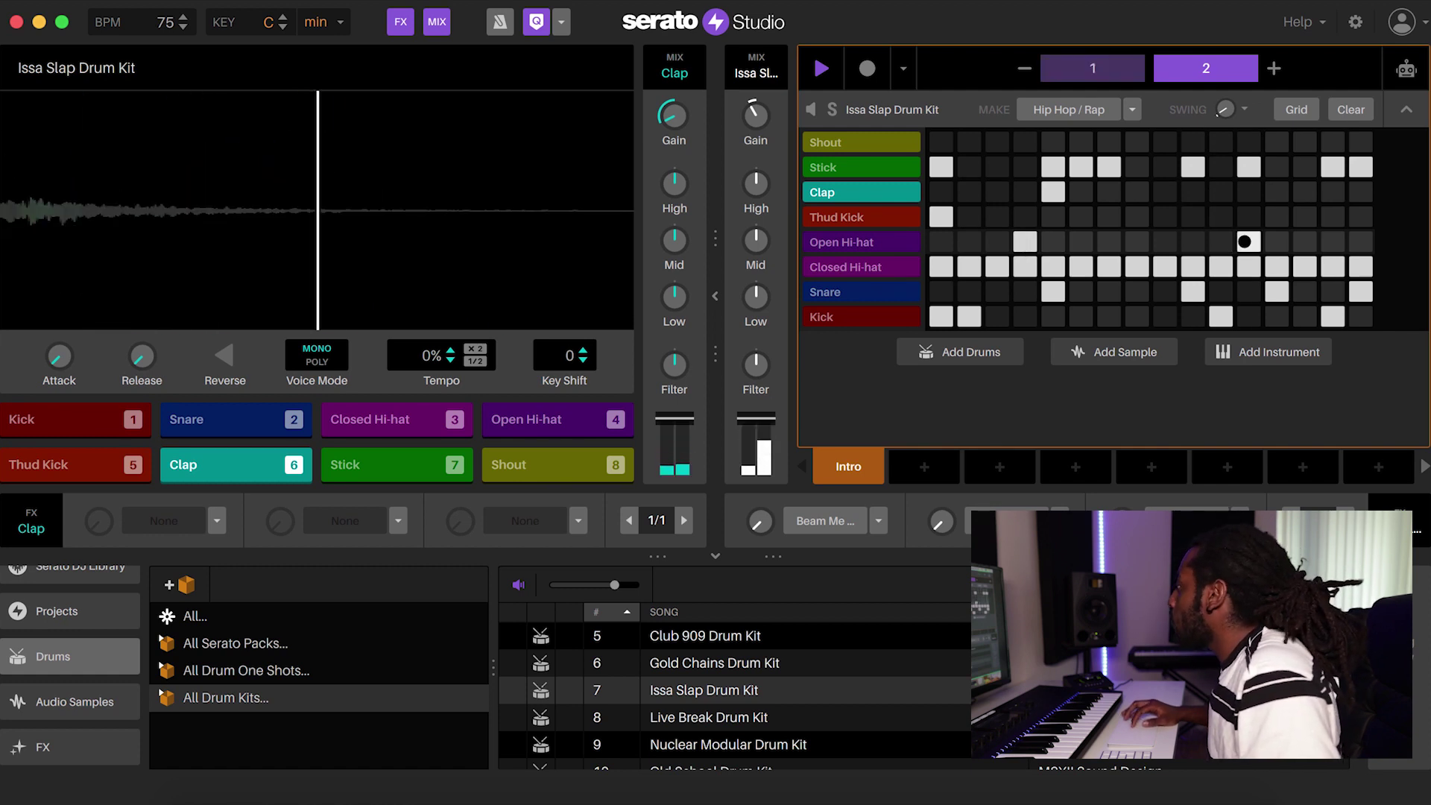
click(1223, 240)
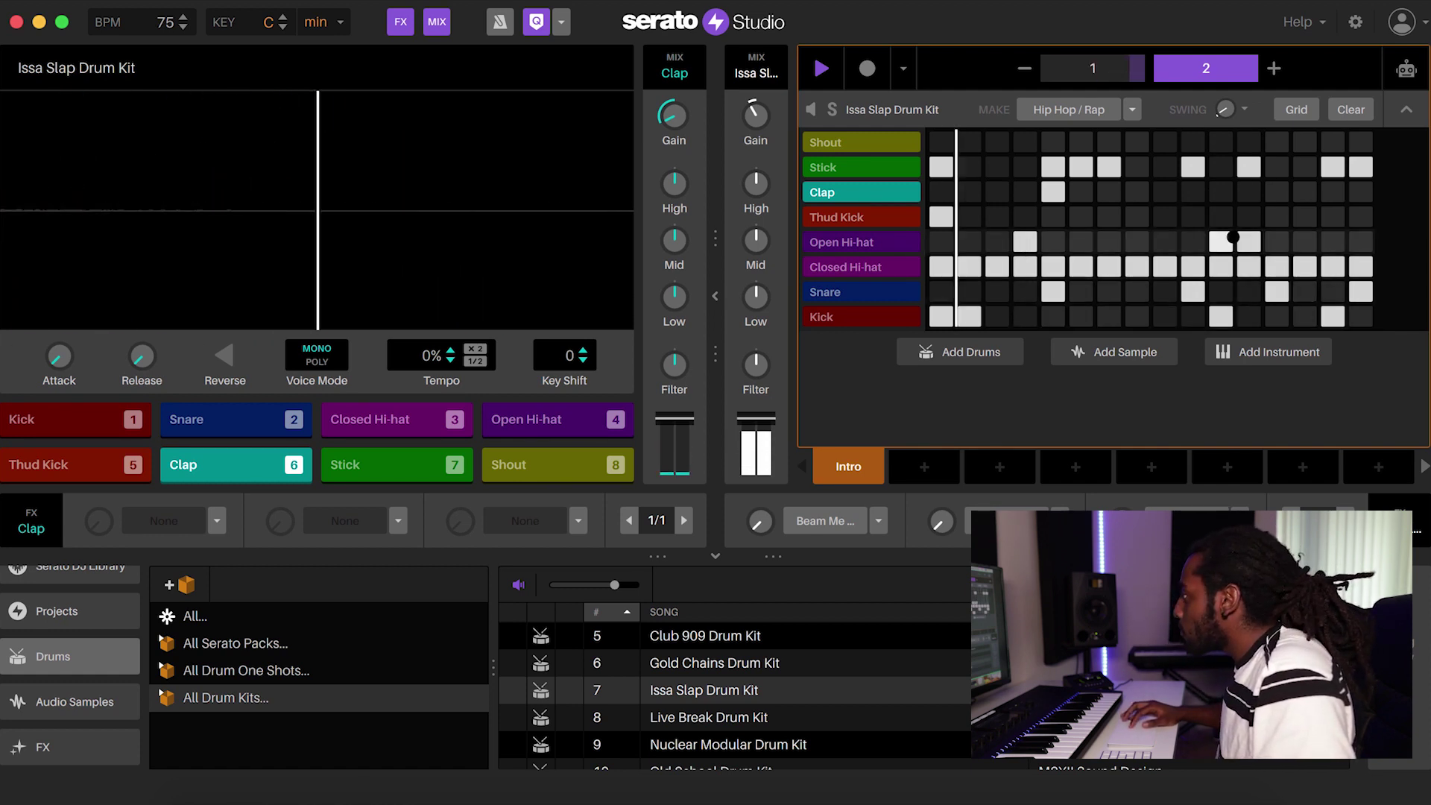
click(1248, 241)
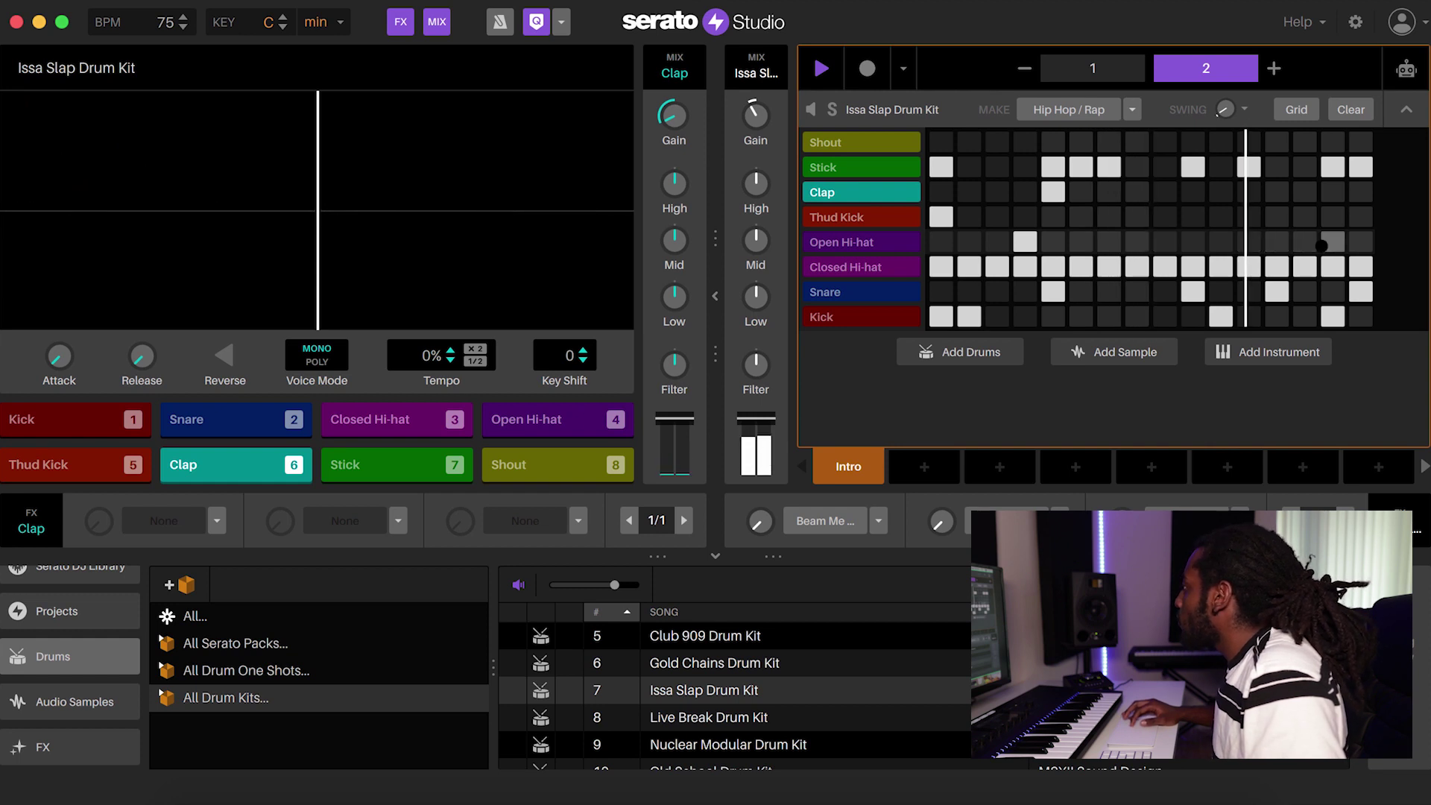
click(1304, 242)
click(1248, 241)
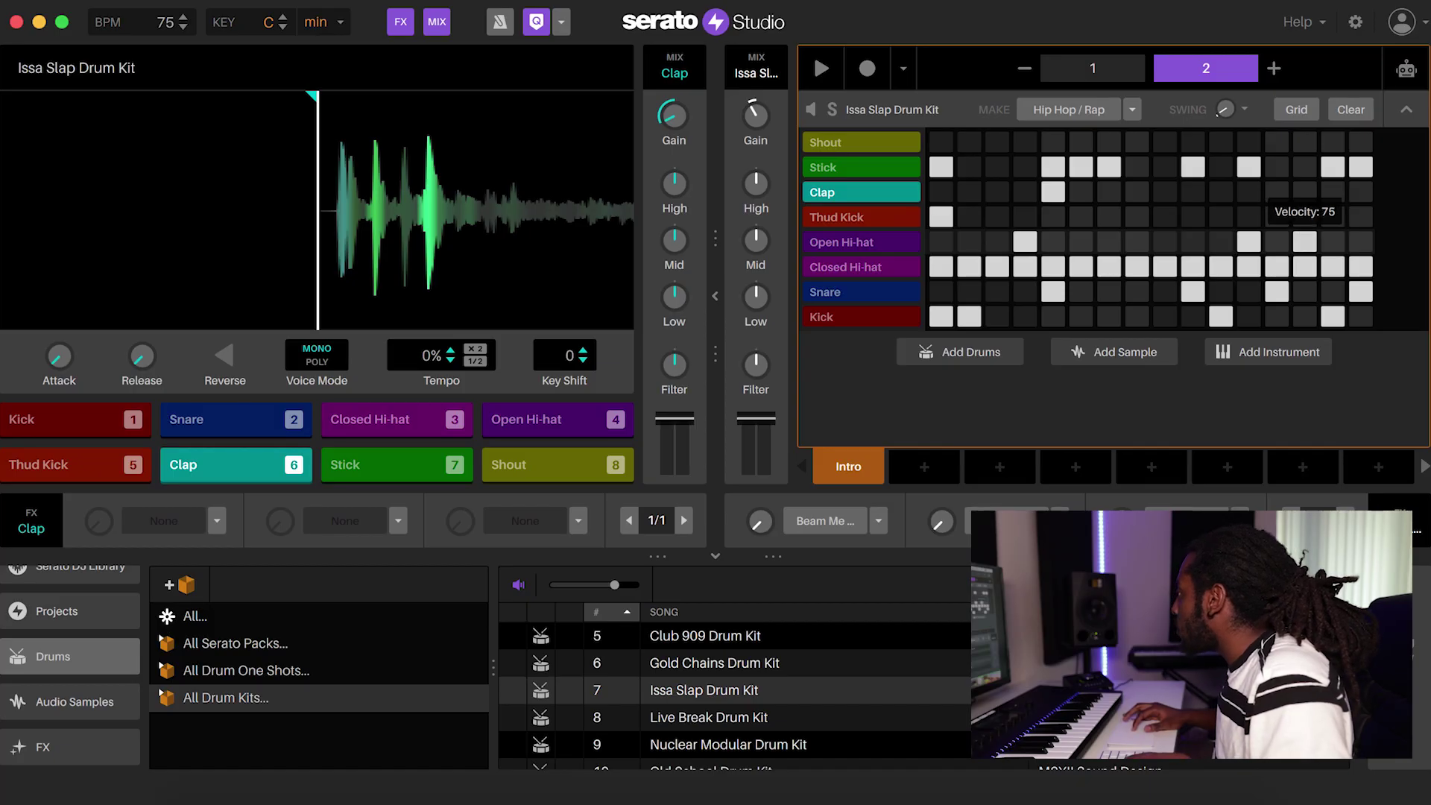
key(space)
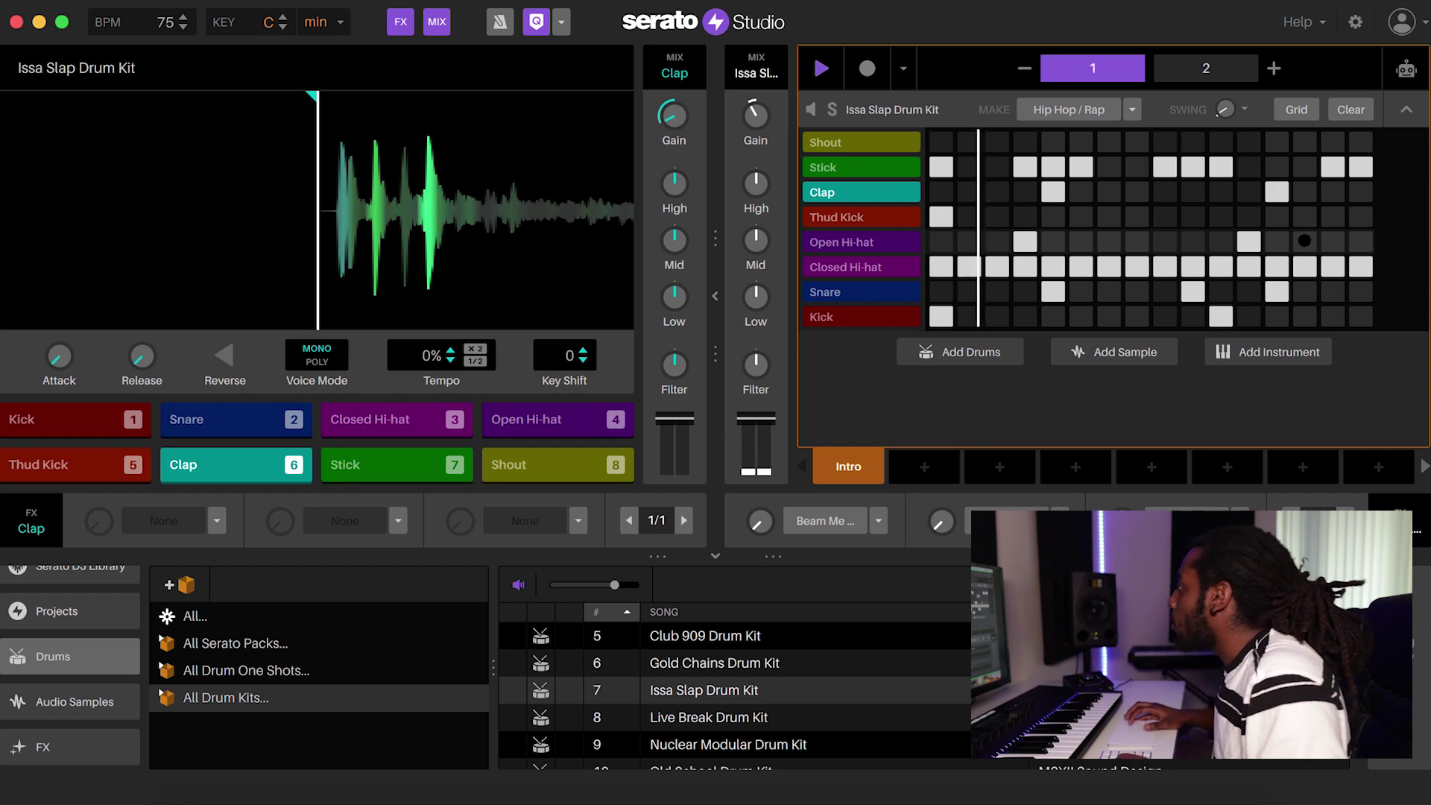
click(1206, 71)
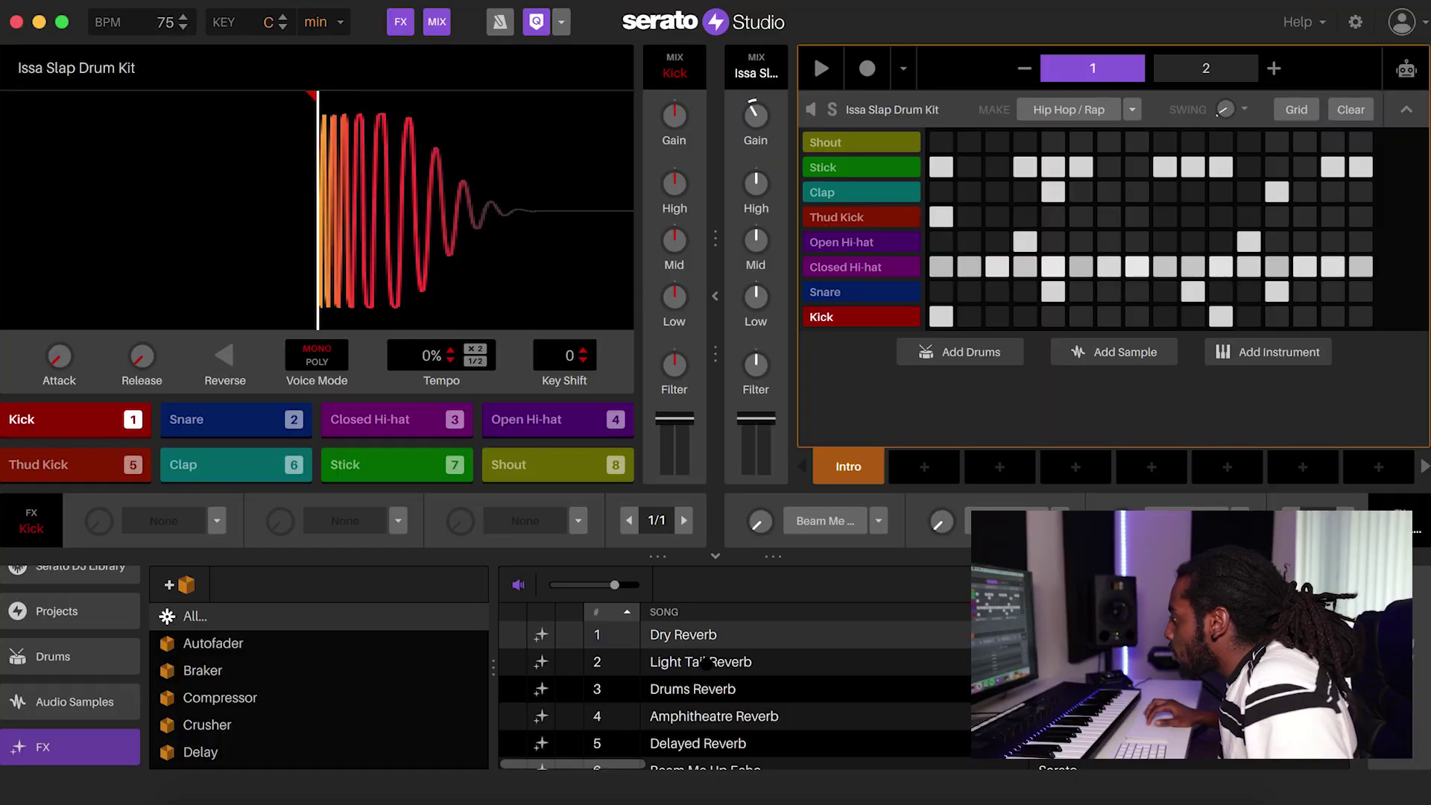
- Apply the Dry Reverb effect to the Snare and the Closed Hi-hat, and play the beat
click(687, 640)
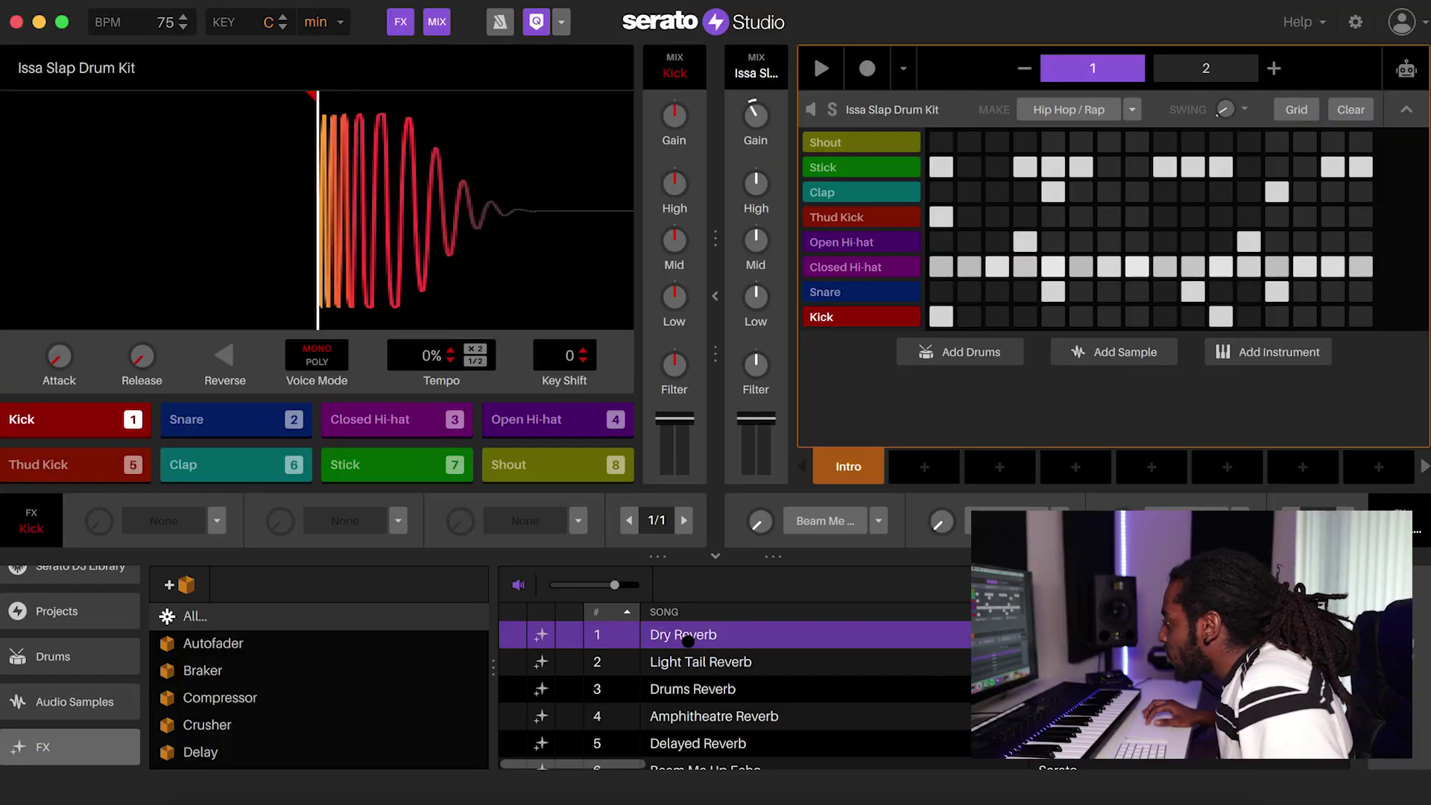
drag(626, 636, 186, 419)
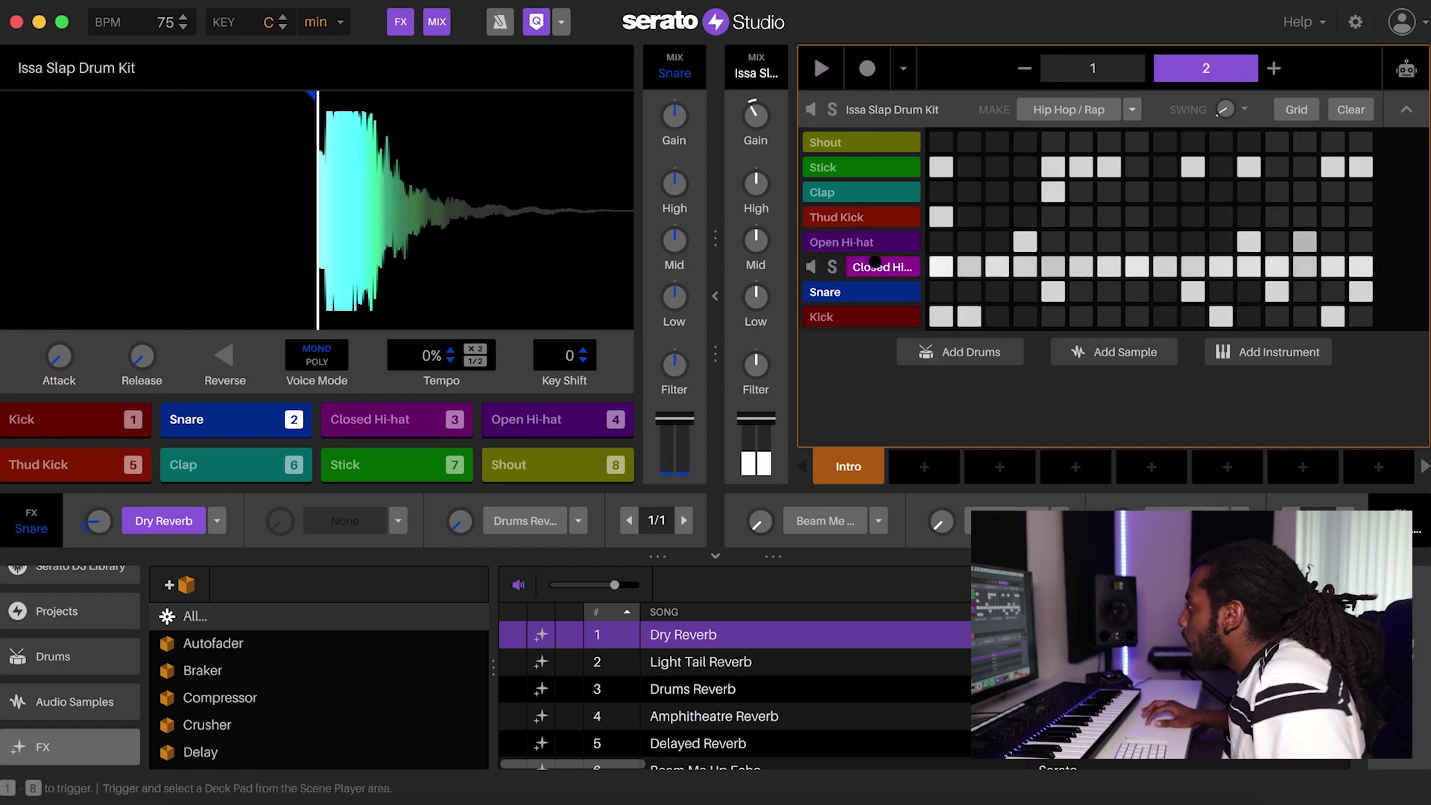
click(842, 266)
click(844, 623)
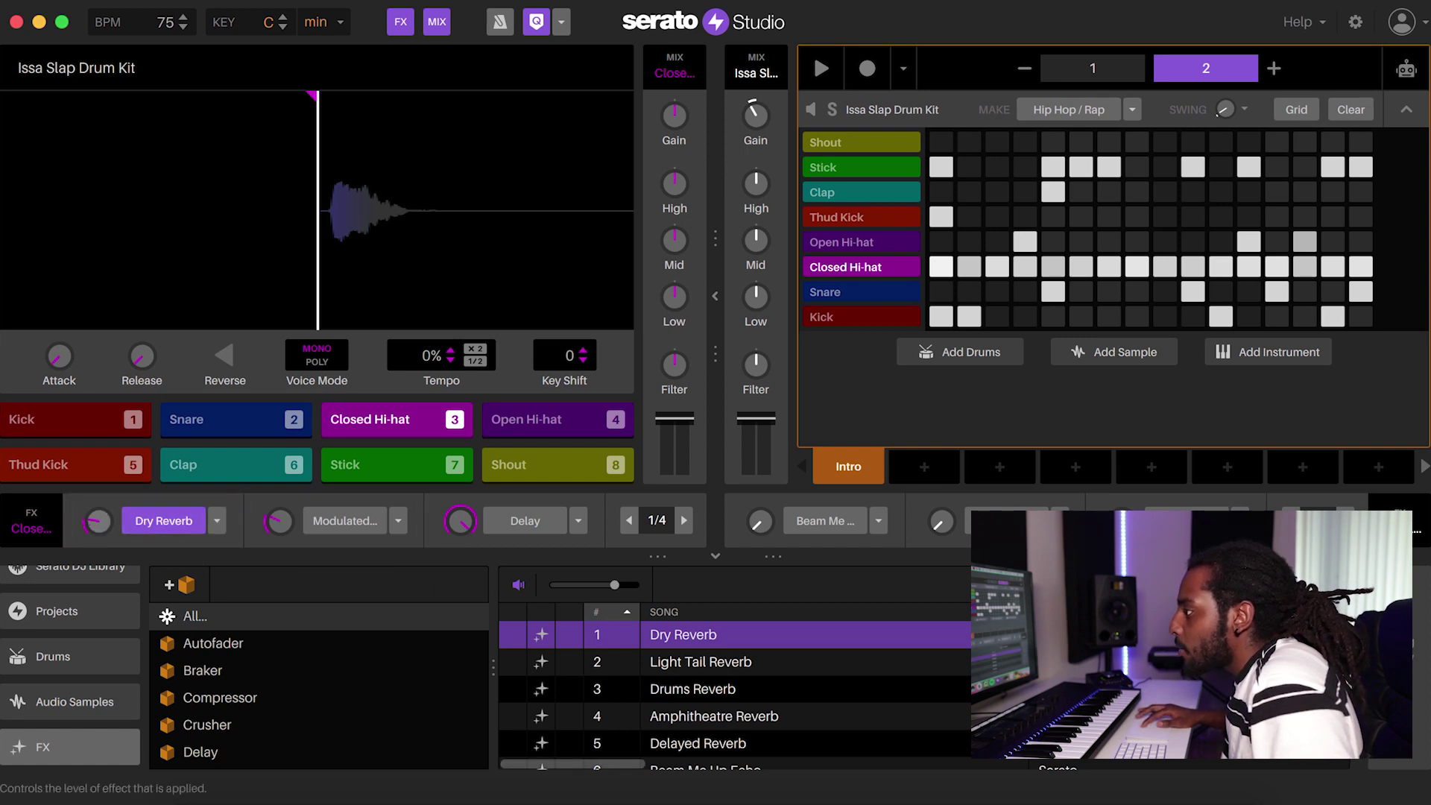
key(space)
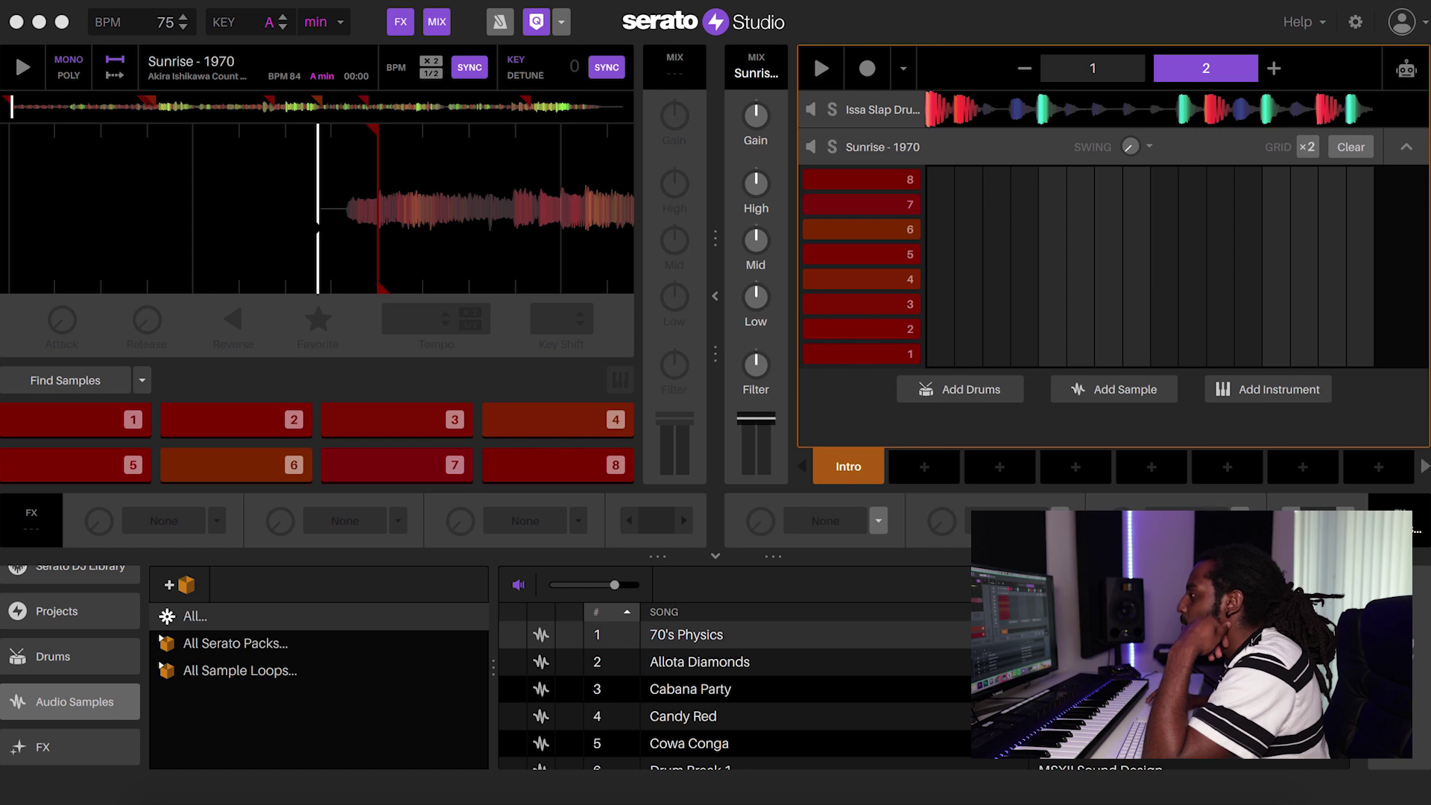
- Audition the cue points on pads 1, 2, 3 and 5 of the Sunrise - 1970 sample
click(87, 424)
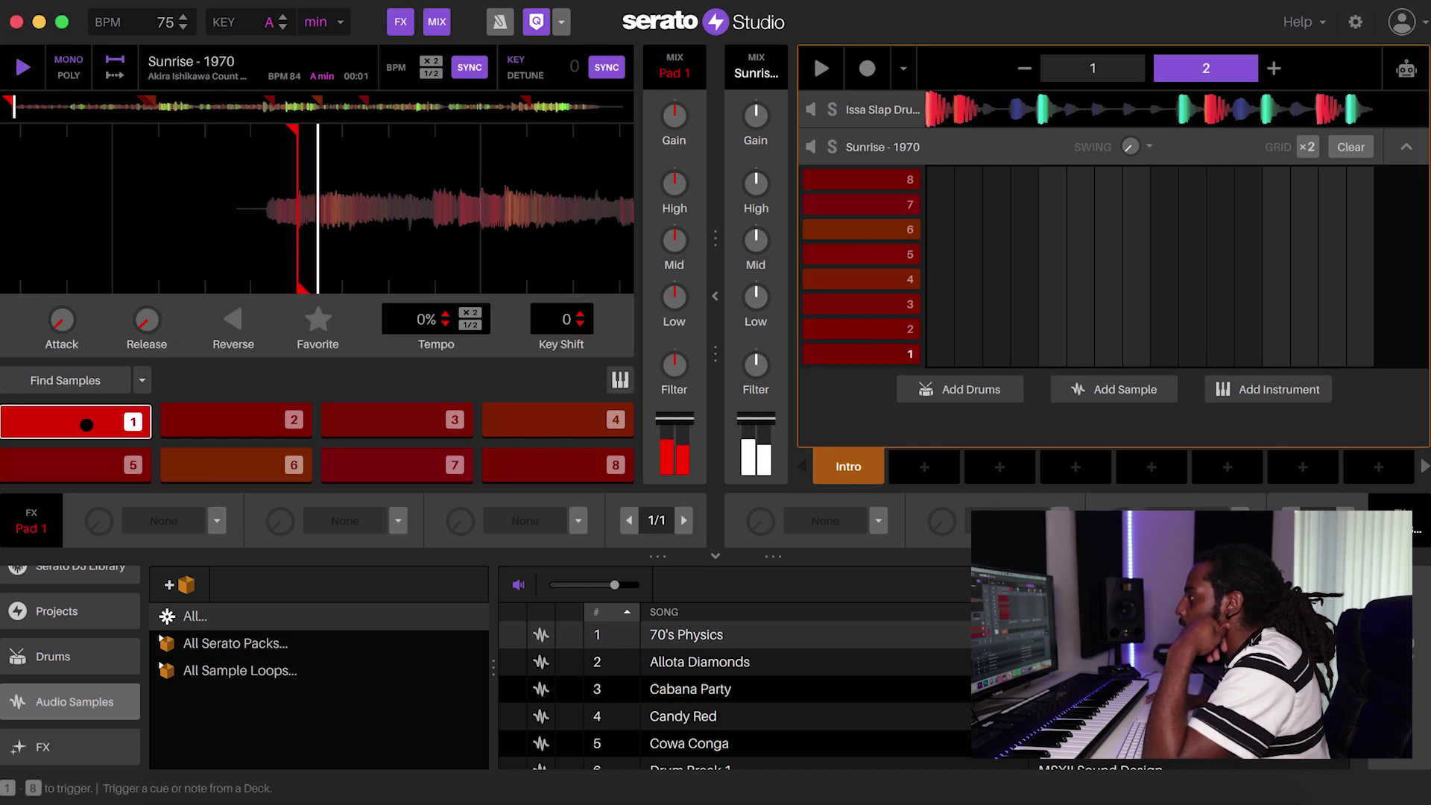
click(175, 423)
click(341, 425)
click(77, 419)
click(79, 476)
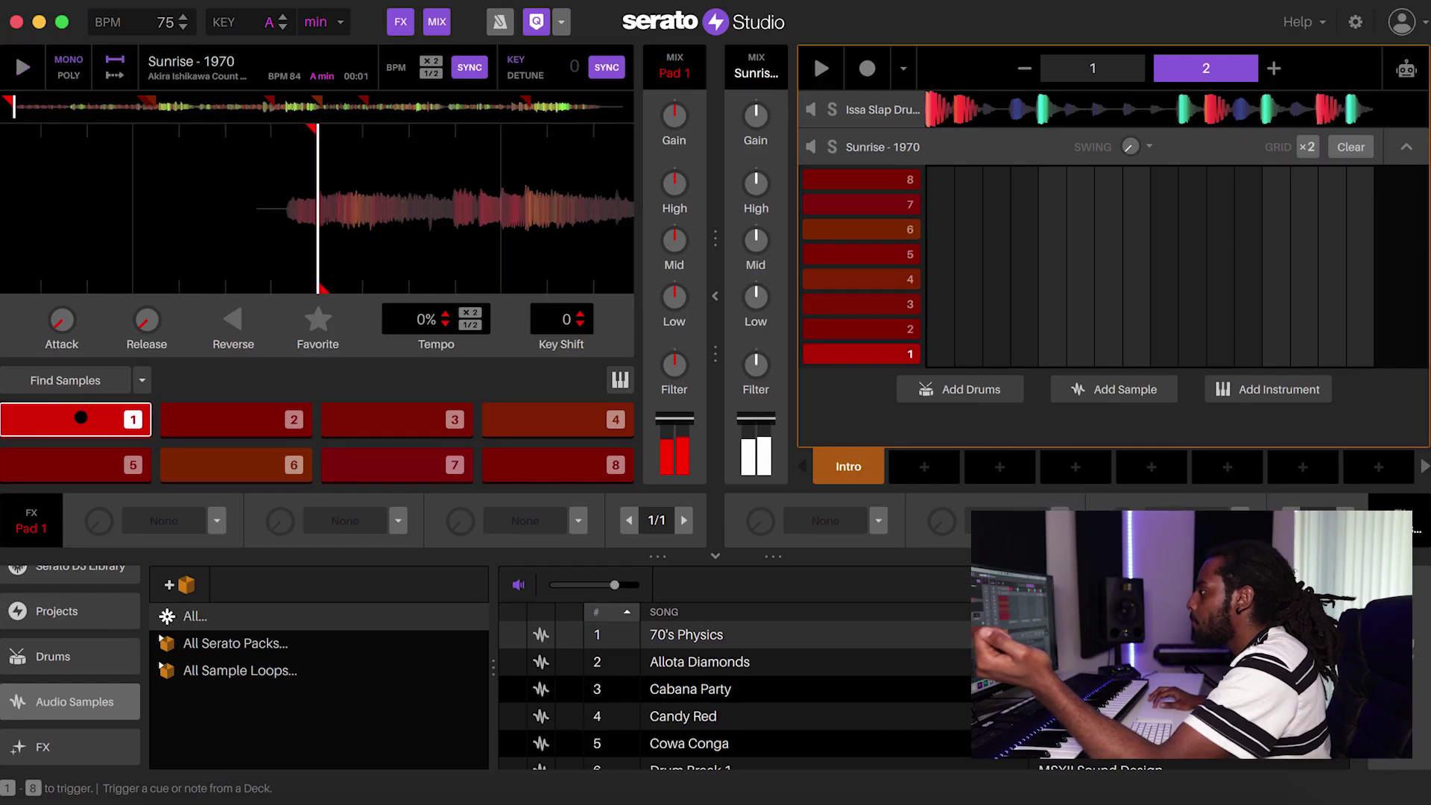
click(165, 417)
key(1)
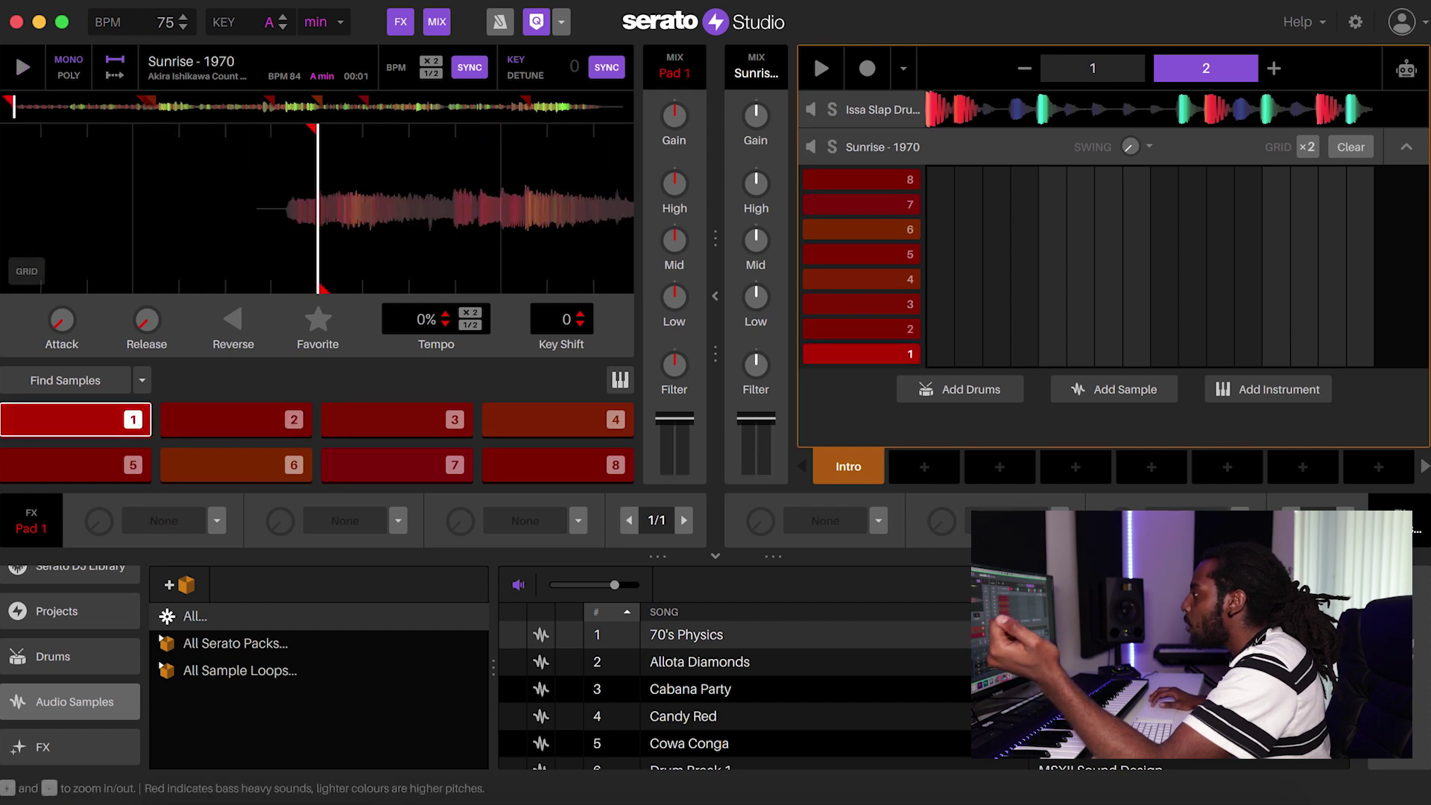
- Play through the Sunrise - 1970 sample, reset pad 1's cue point to about 0:23, and trigger the pad
click(22, 65)
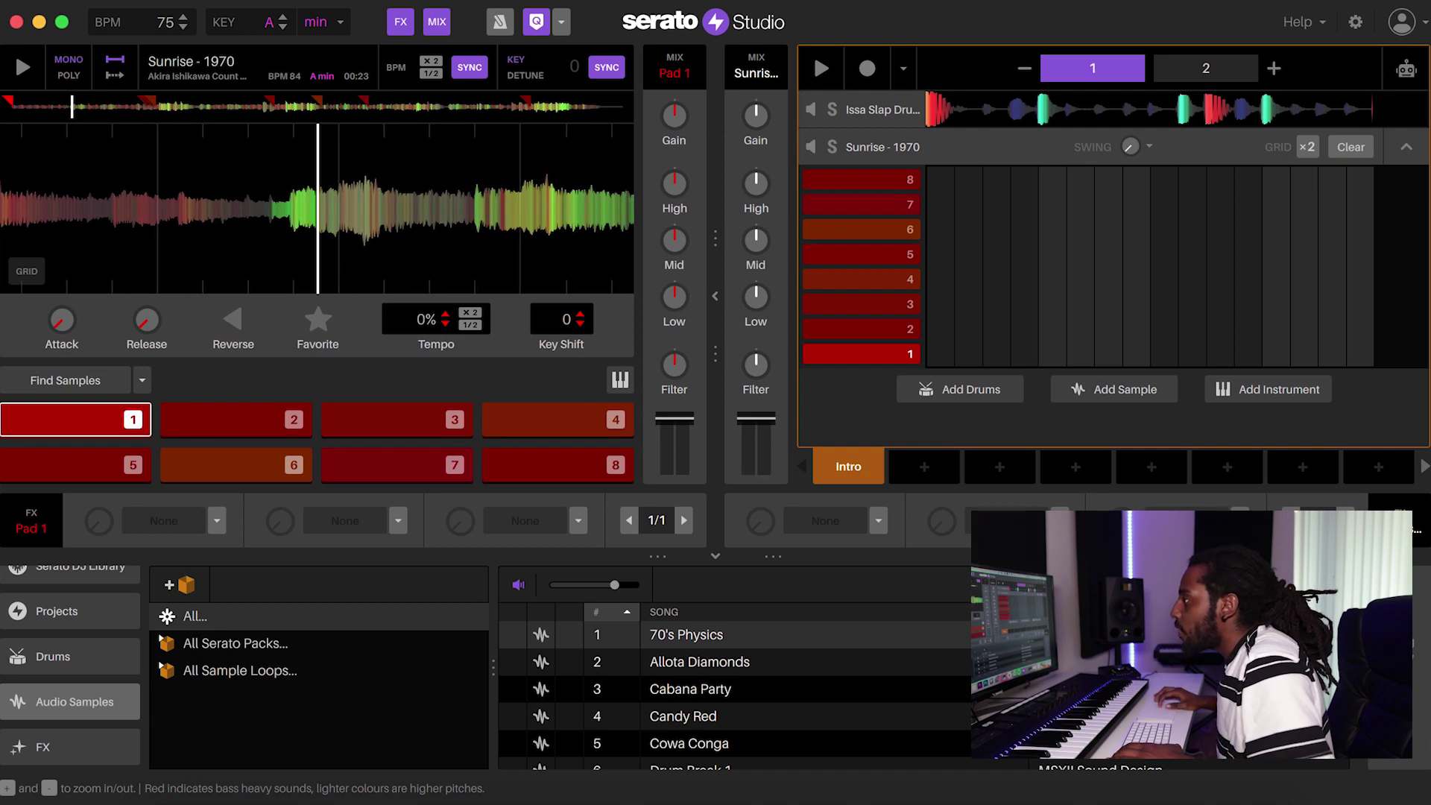
right_click(86, 420)
click(122, 431)
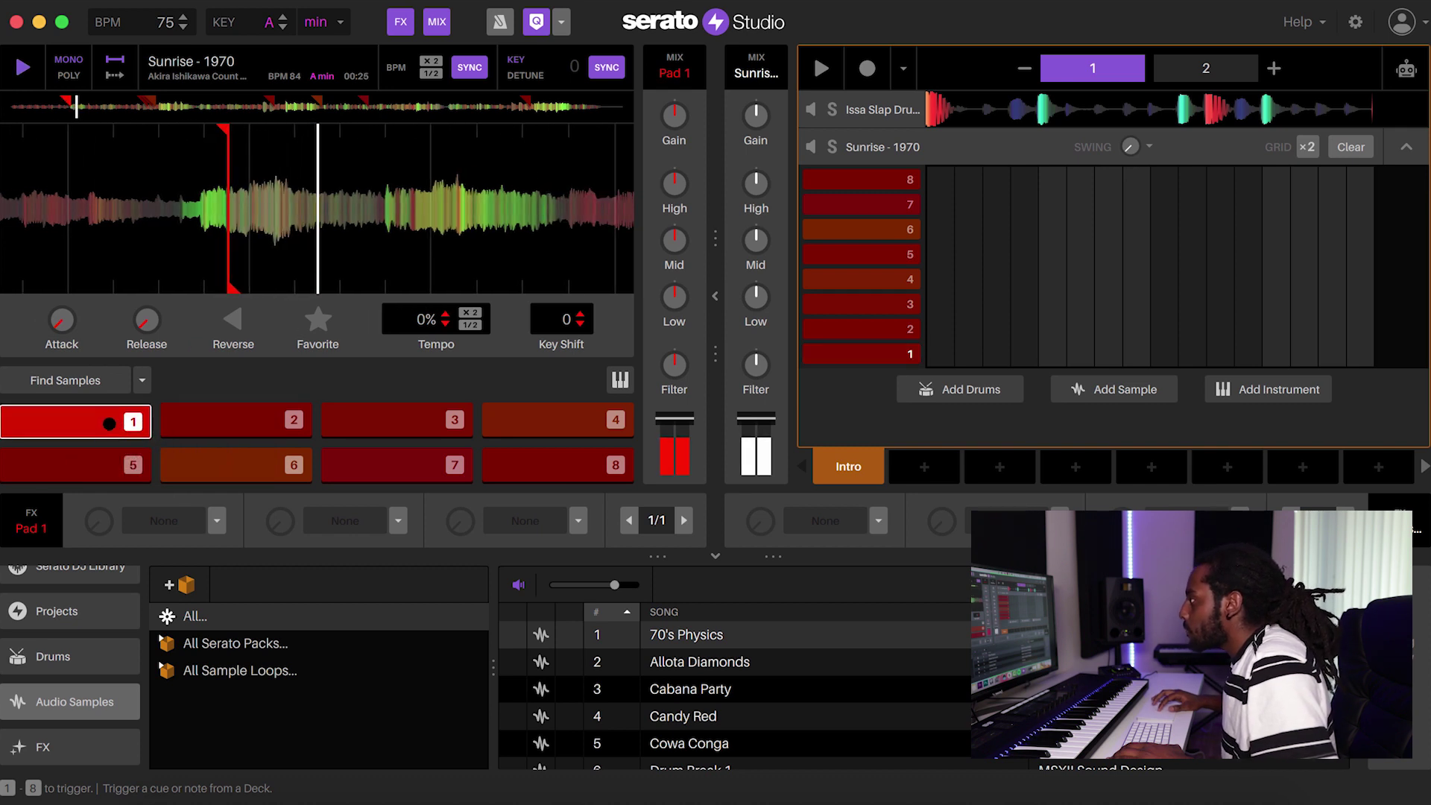
- Set new cue points in the Sunrise - 1970 sample for pad 2 at about 0:26 and pad 3 at about 0:28
click(109, 424)
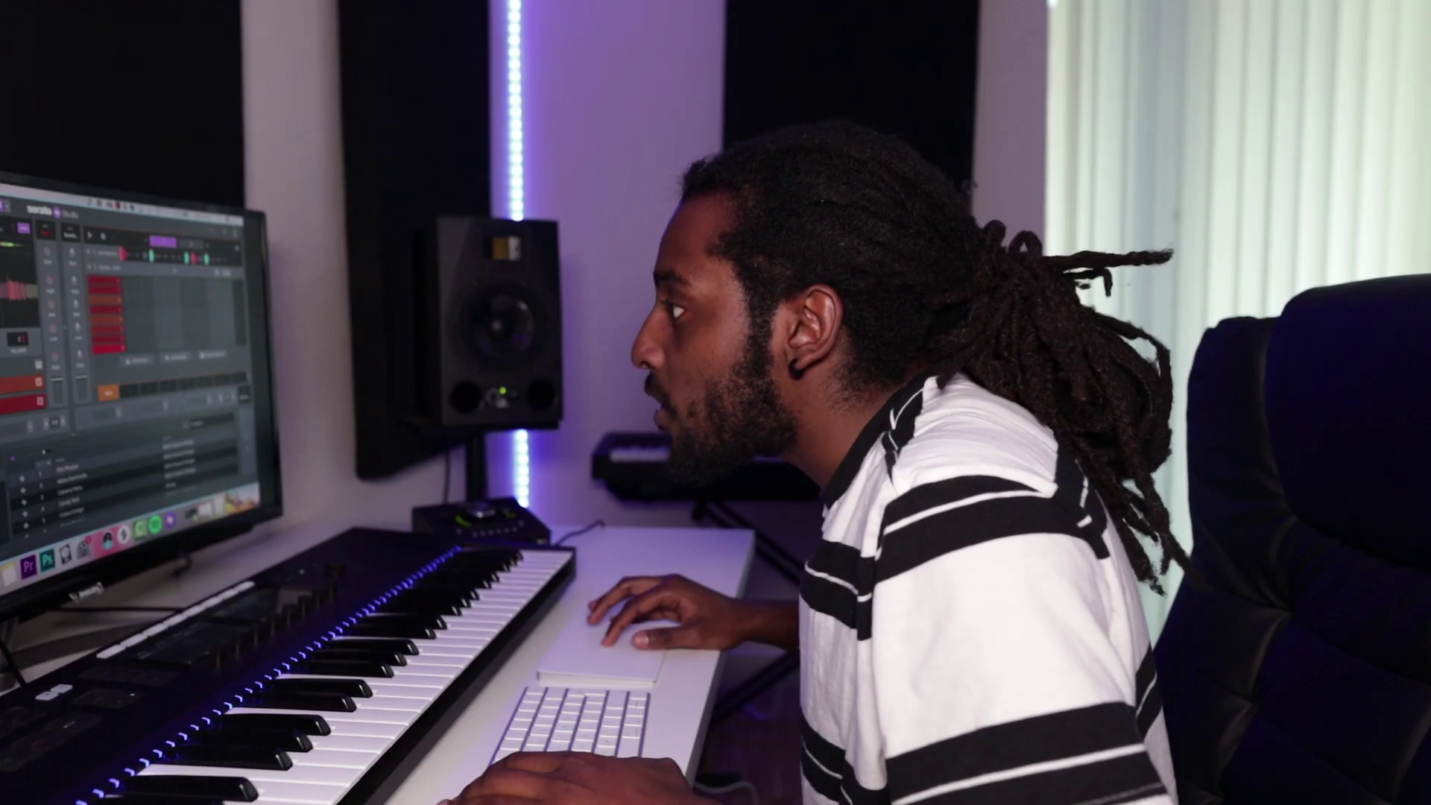
click(114, 422)
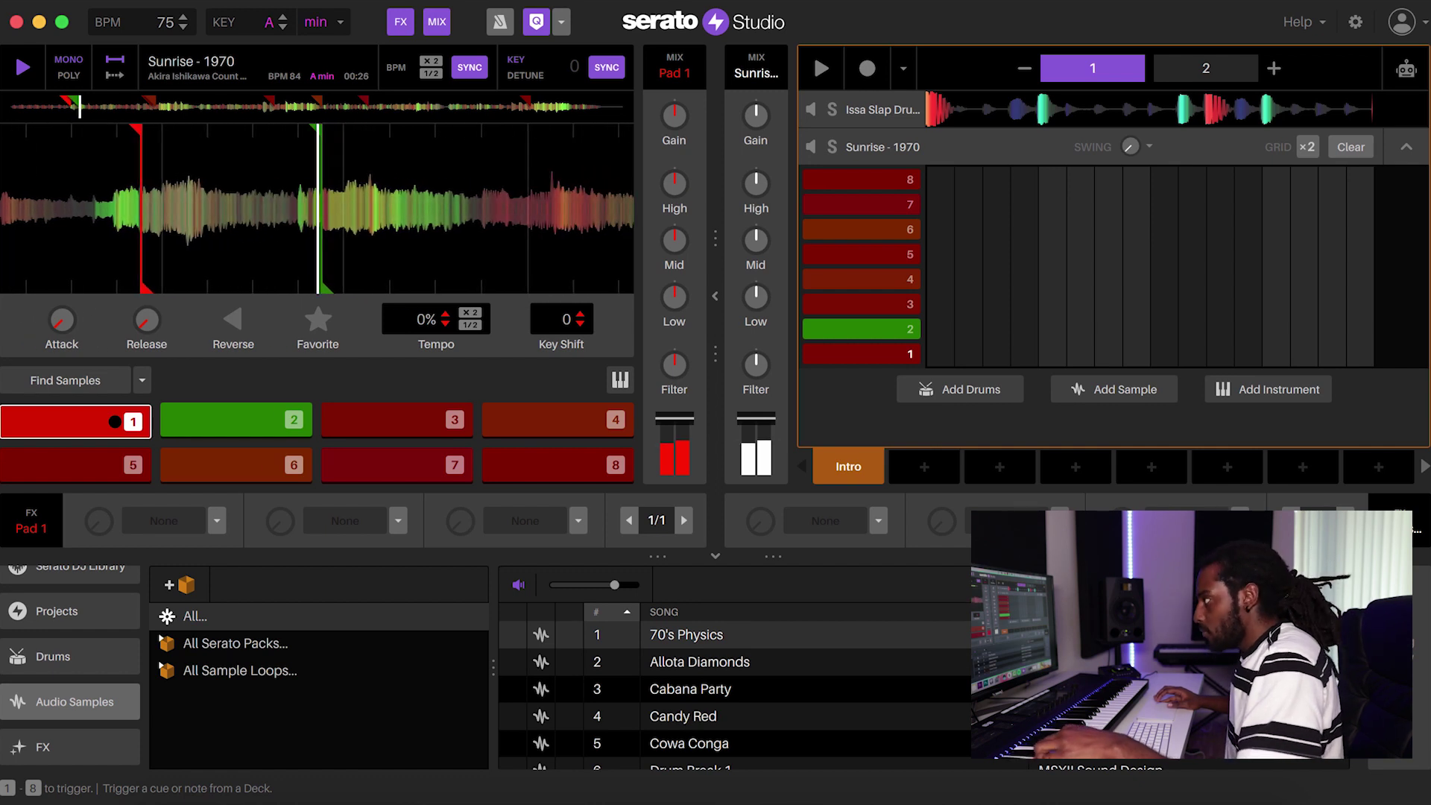
key(2)
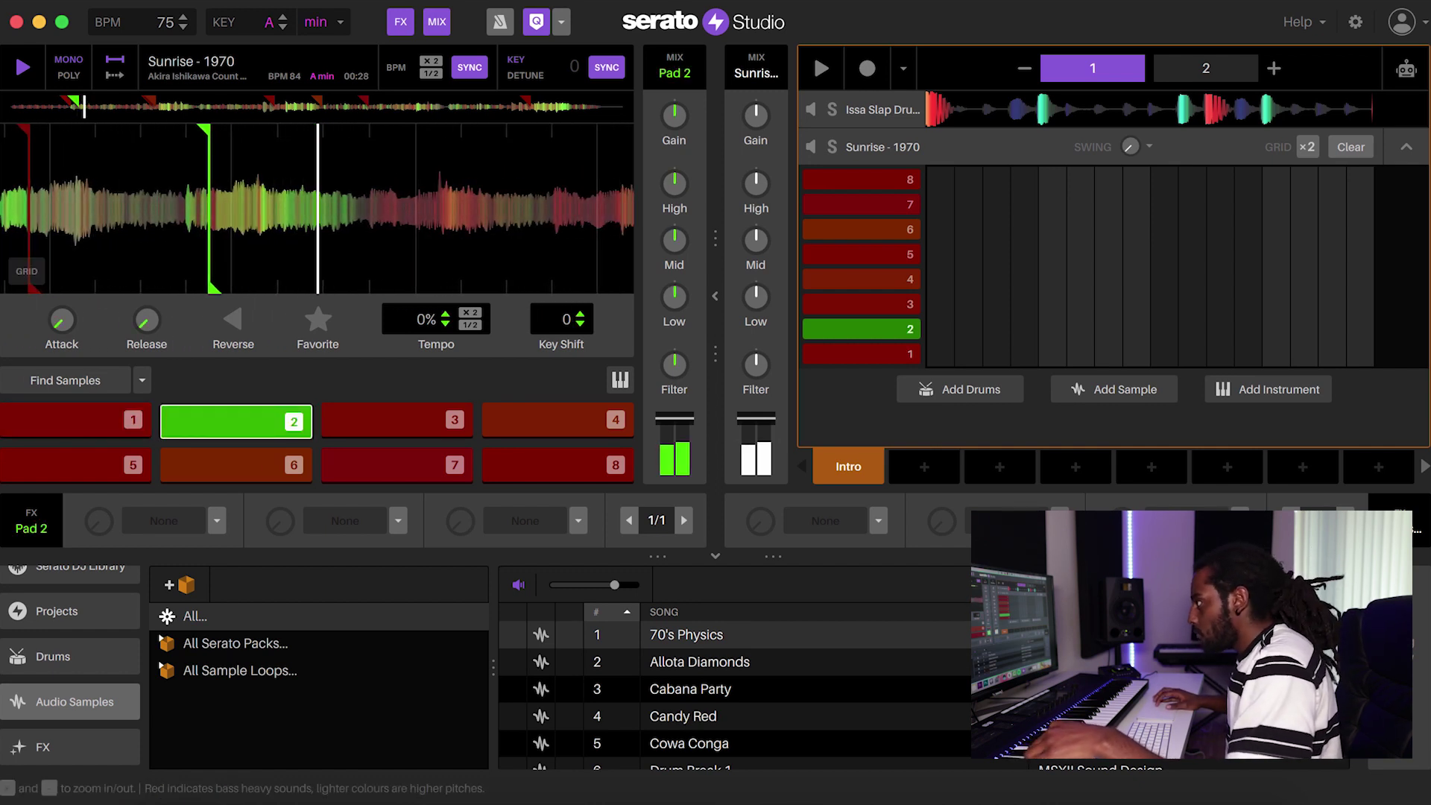
key(2)
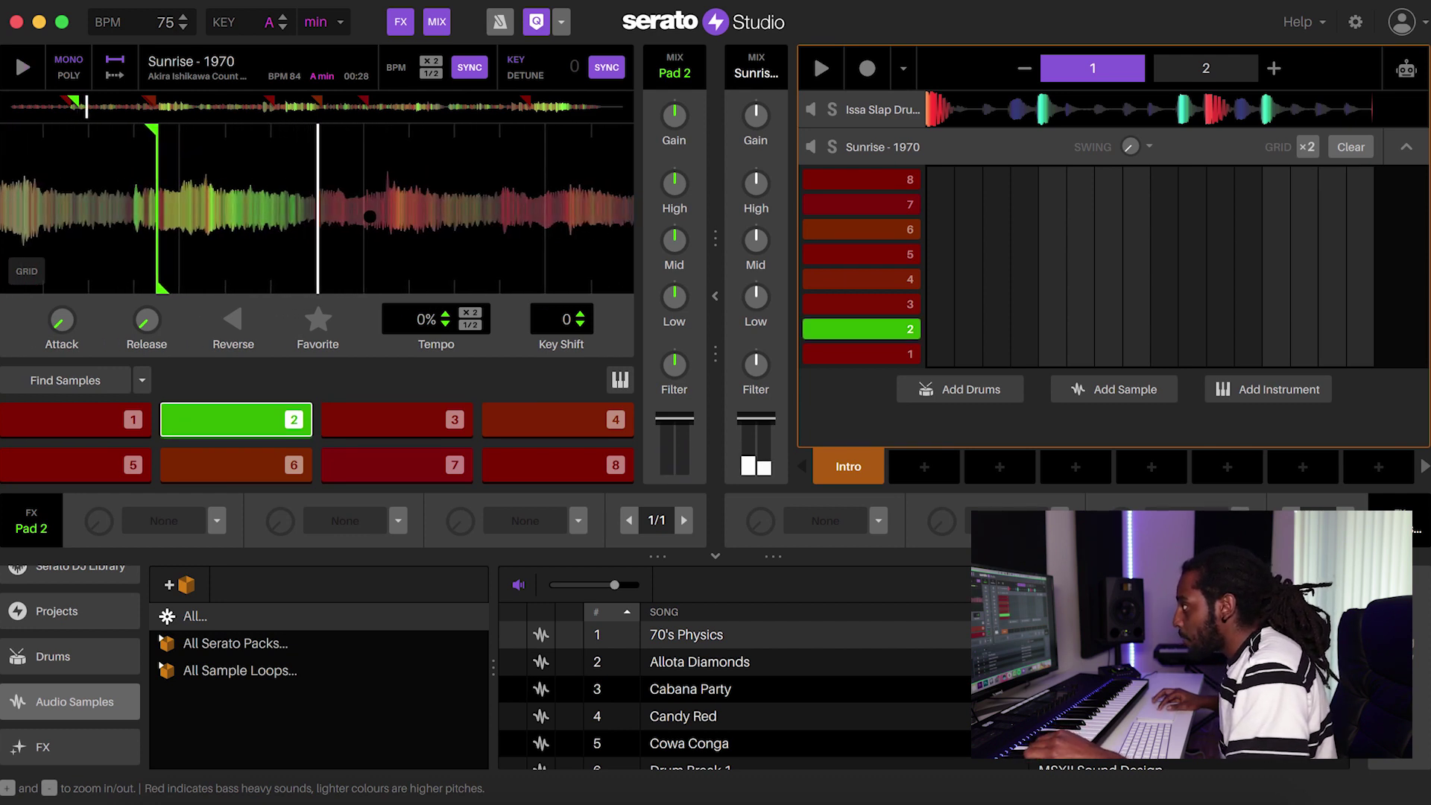
right_click(423, 404)
click(438, 414)
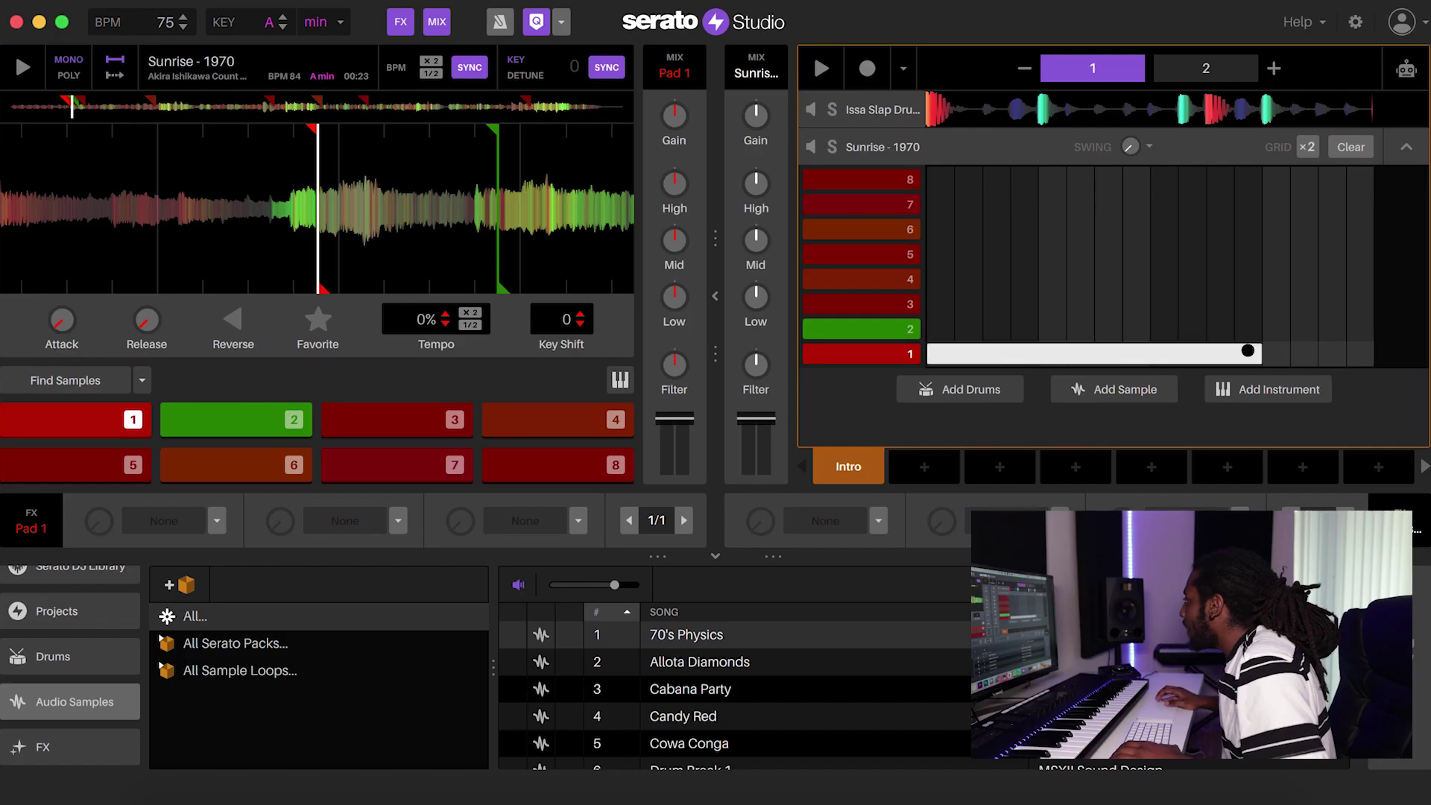
- Extend pad 1's note in the Sunrise - 1970 sequence to fill bar 1, playing the scene to check it
key(space)
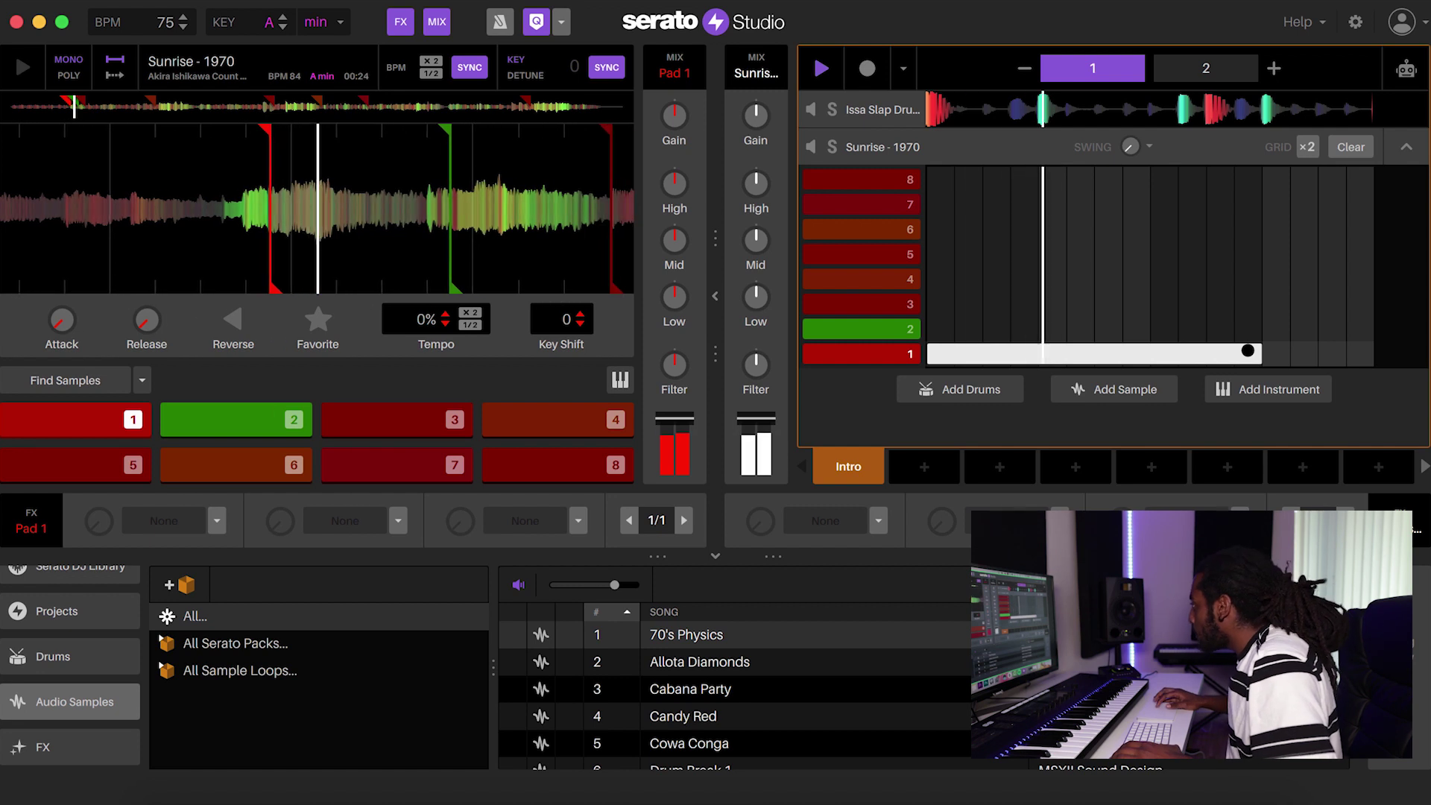
drag(1255, 352, 1025, 344)
key(space)
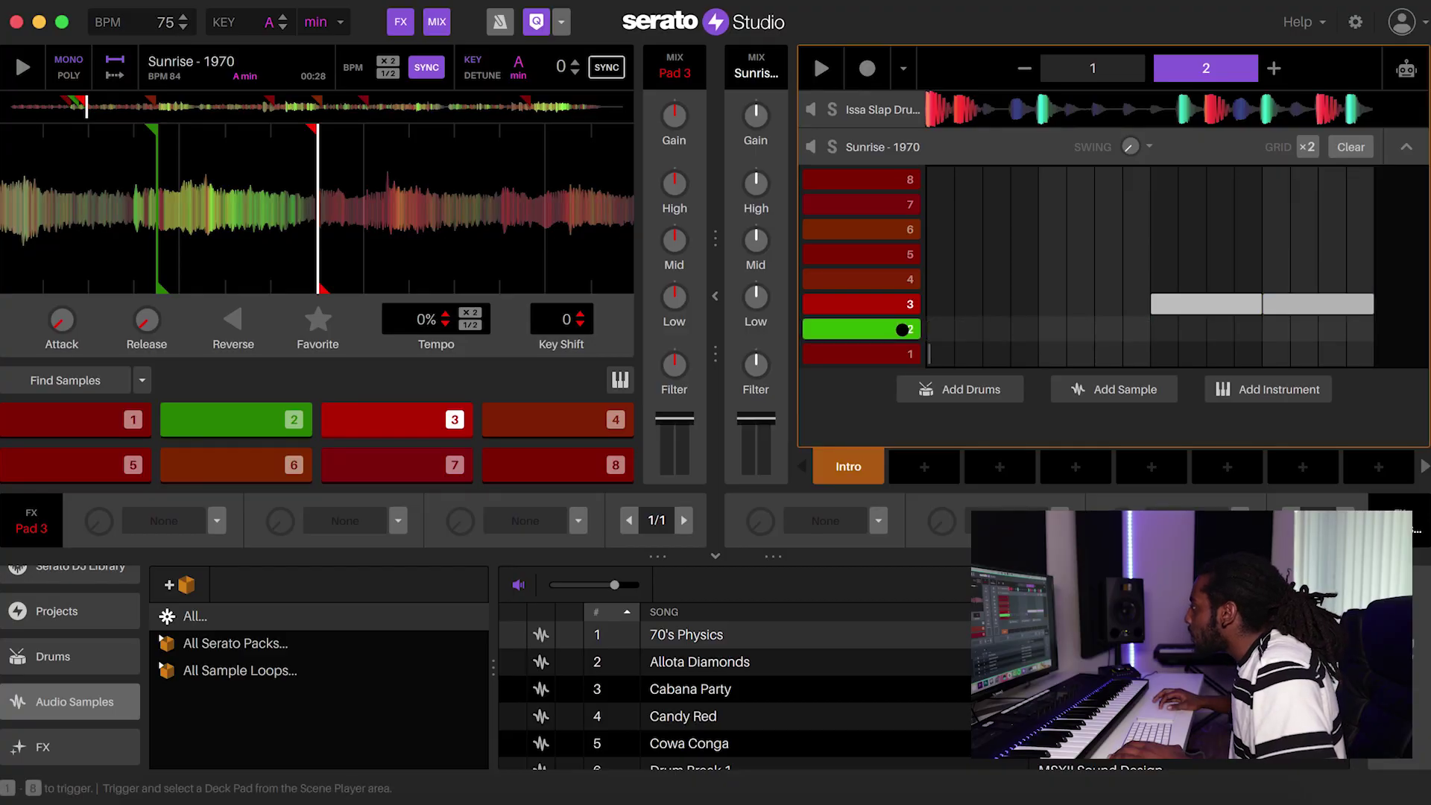
- Sequence pad 2 across steps 1 to 8 of bar 2, set its tempo to -4%, and play the scene
click(901, 329)
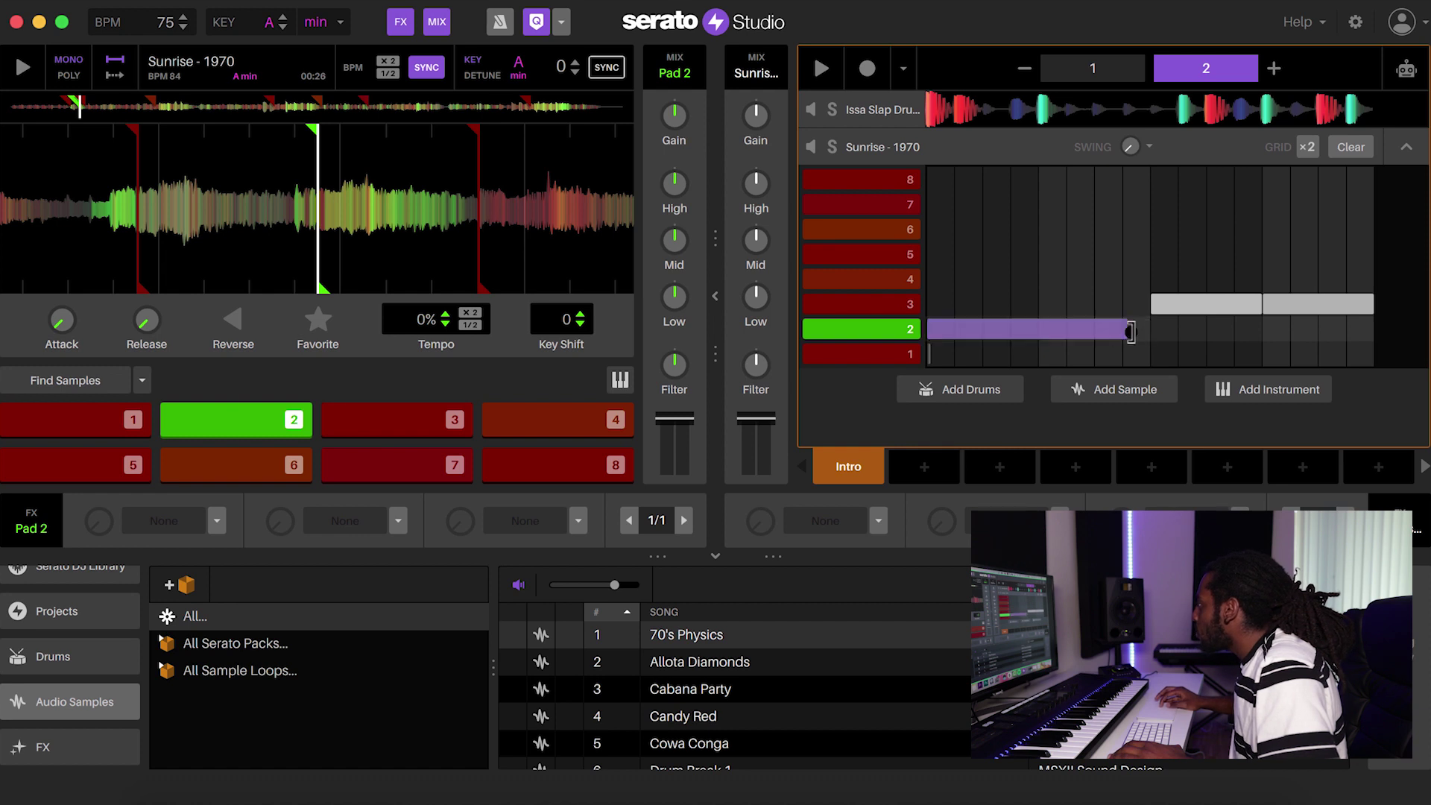
click(251, 422)
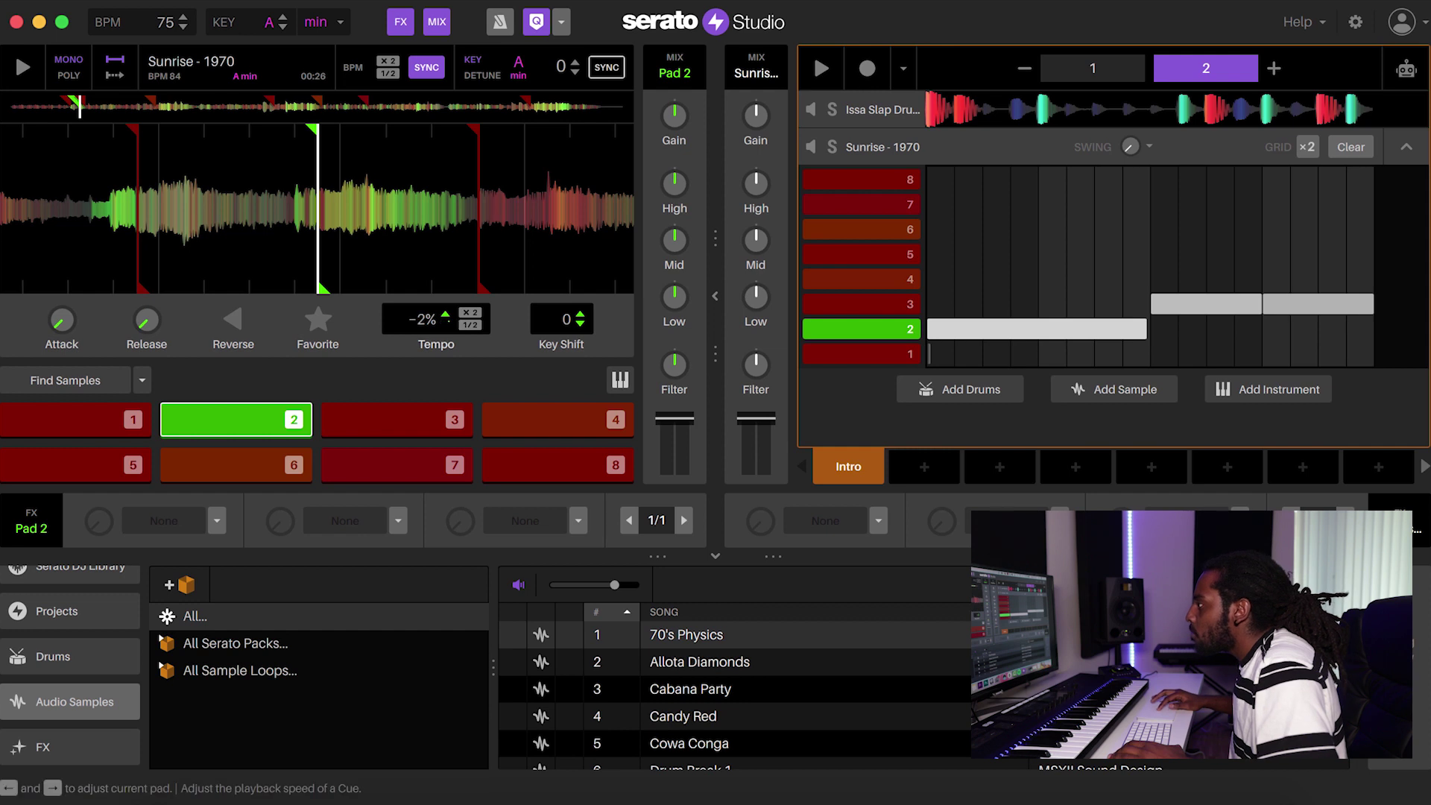
click(247, 418)
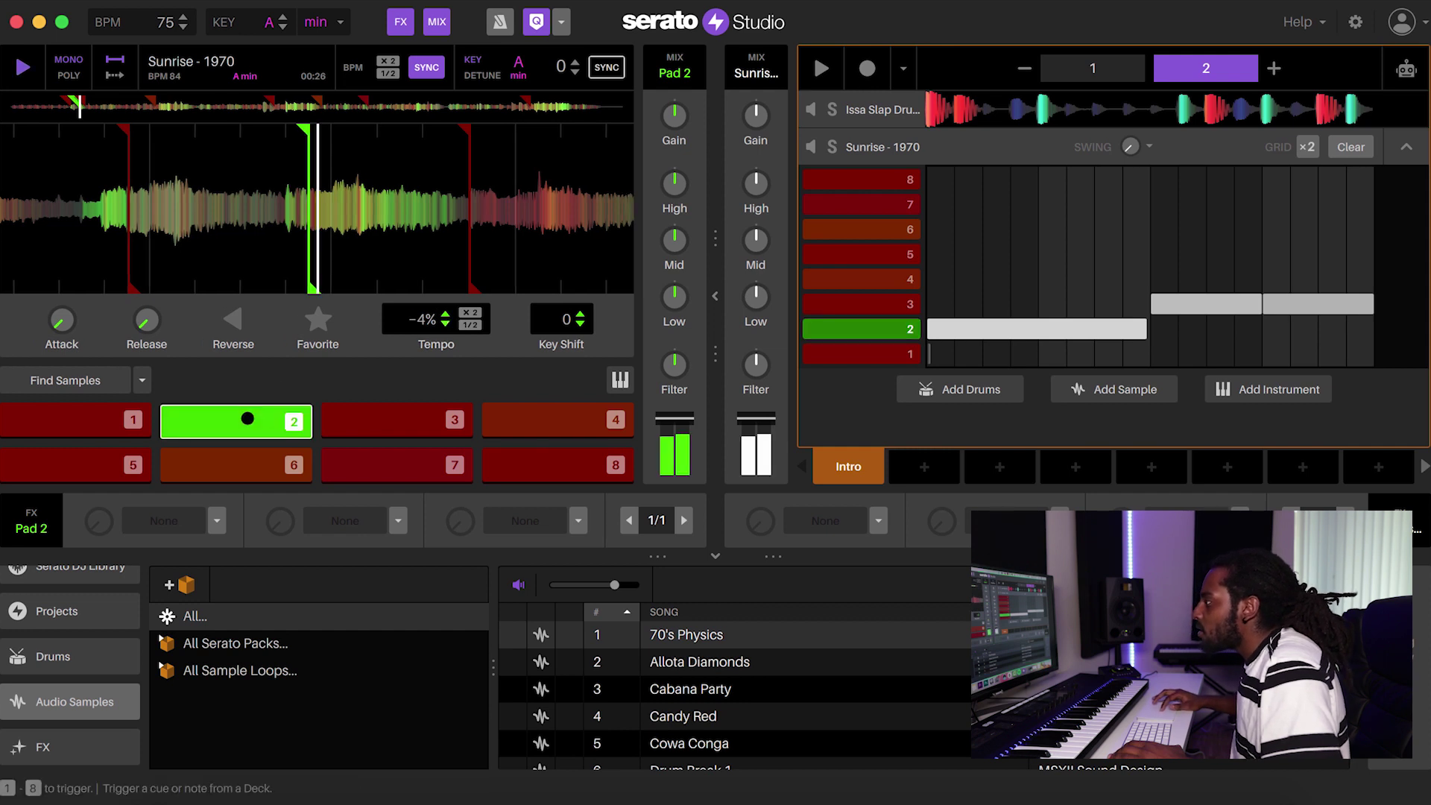
key(space)
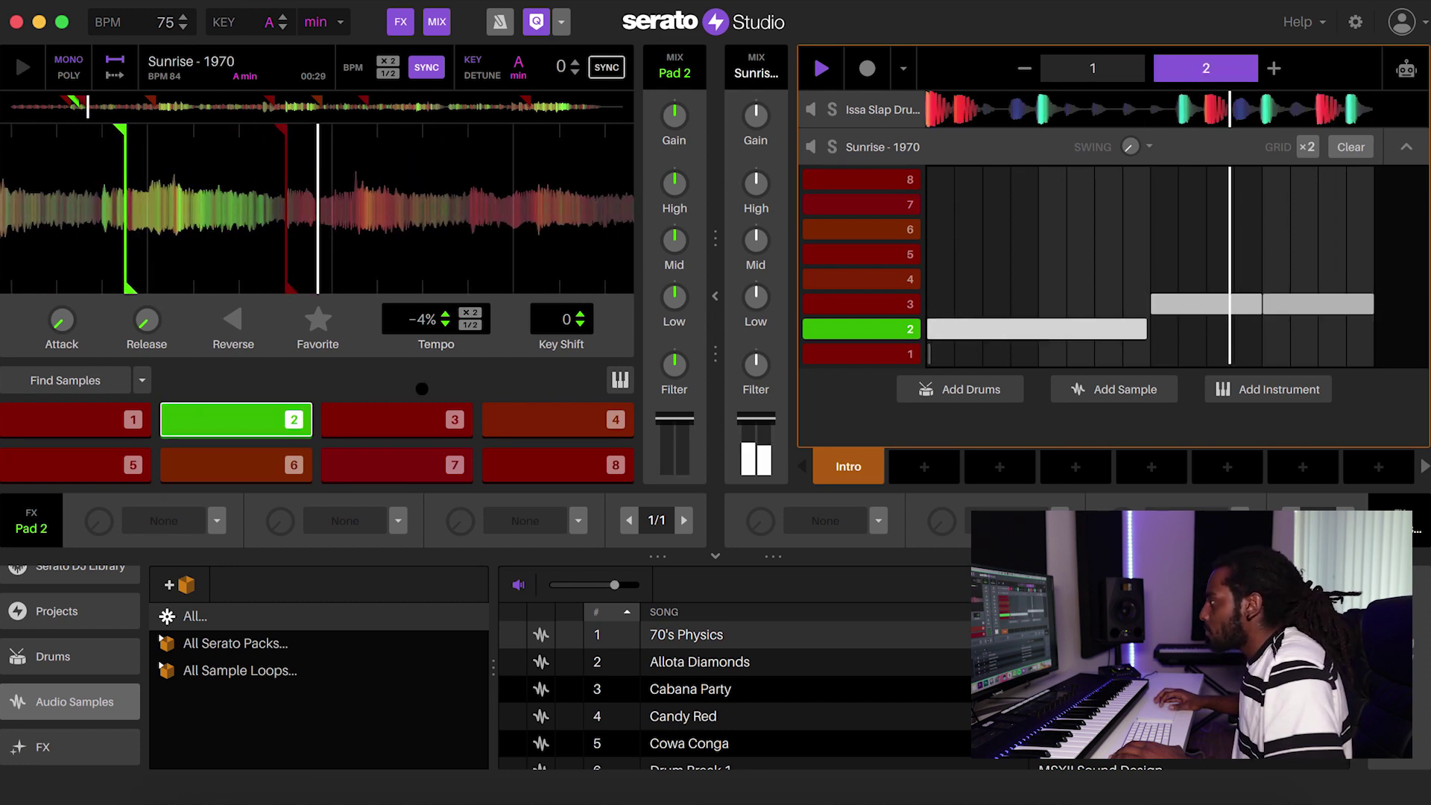
key(space)
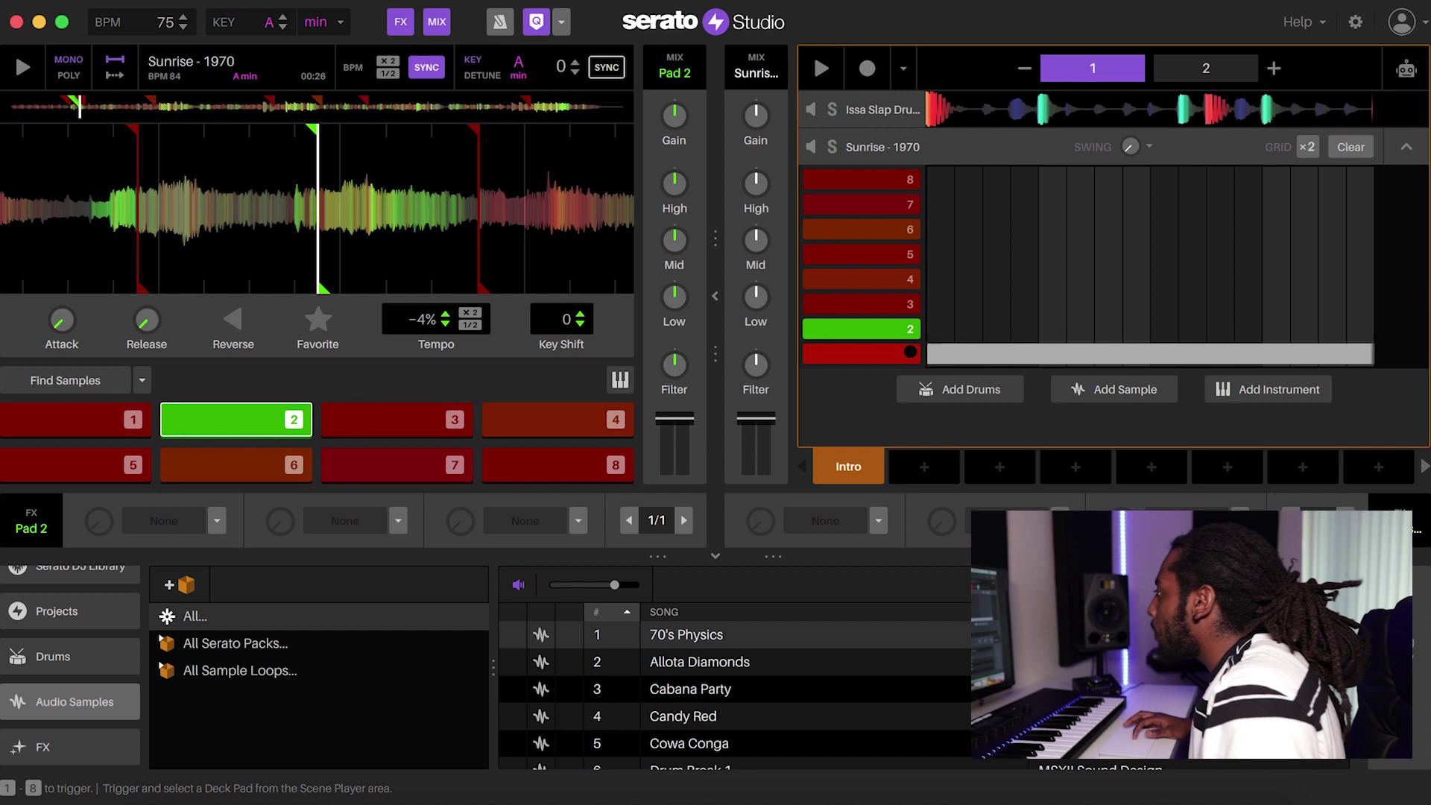
- Audition pads 1 and 2 of the Sunrise - 1970 sample to compare the chops
key(1)
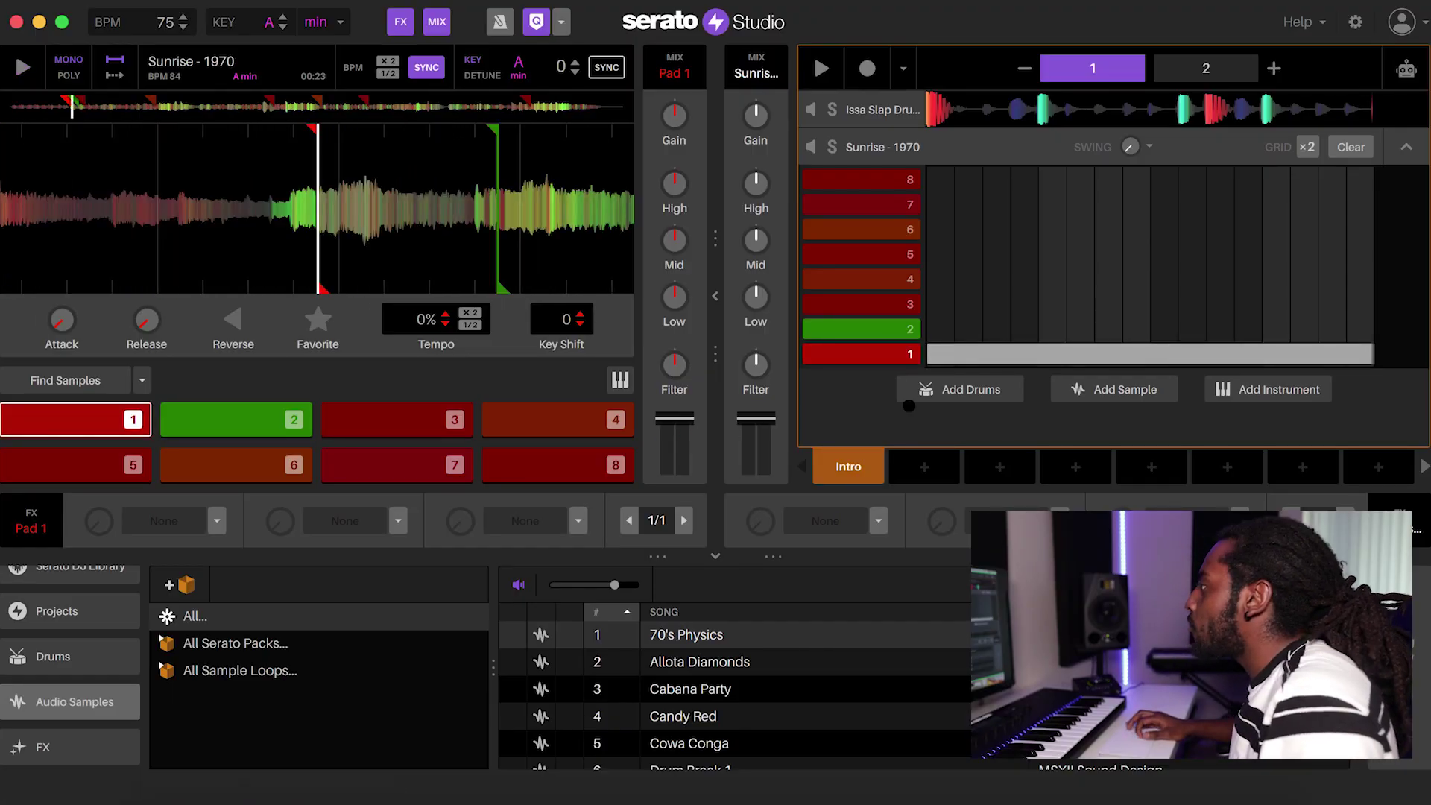
key(space)
key(2)
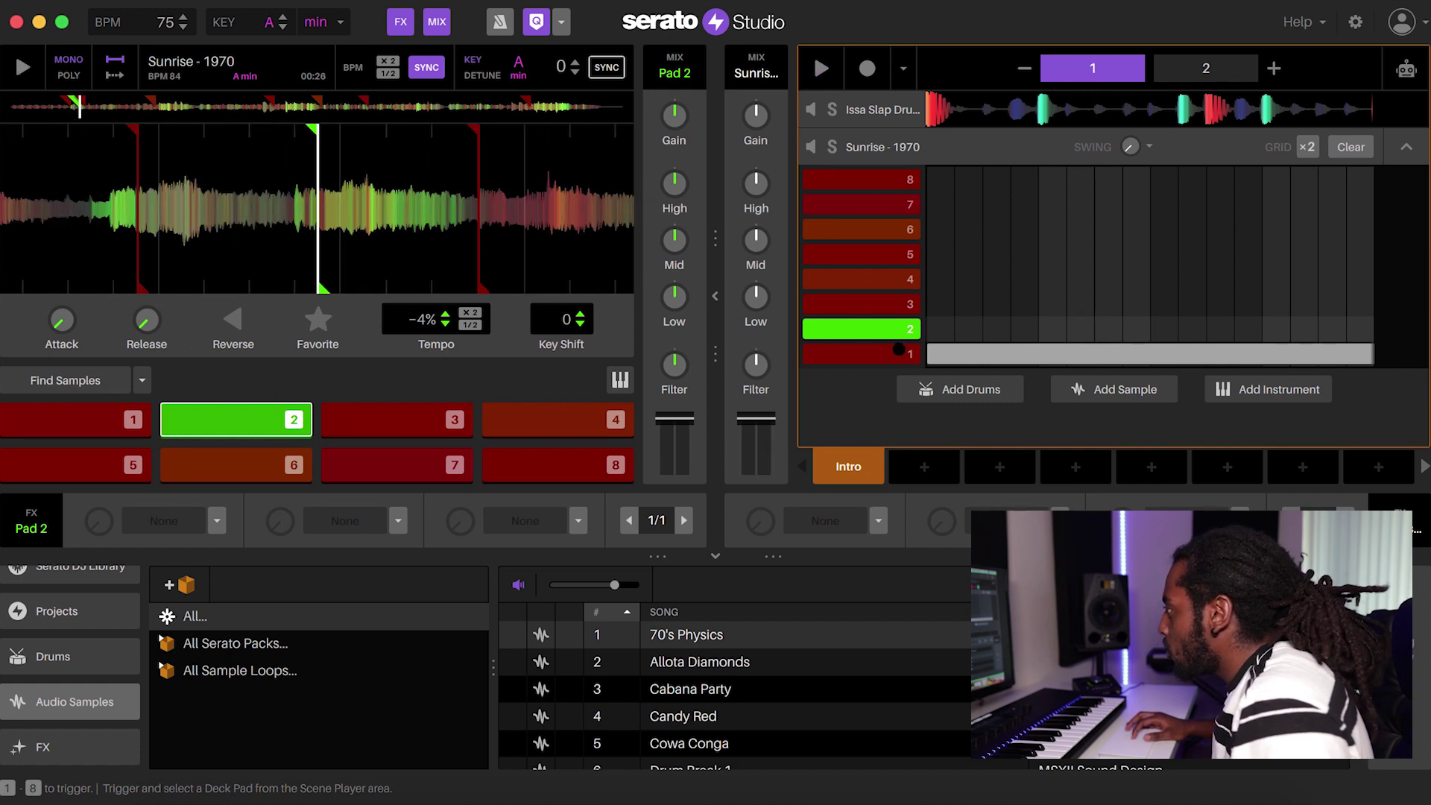
click(870, 351)
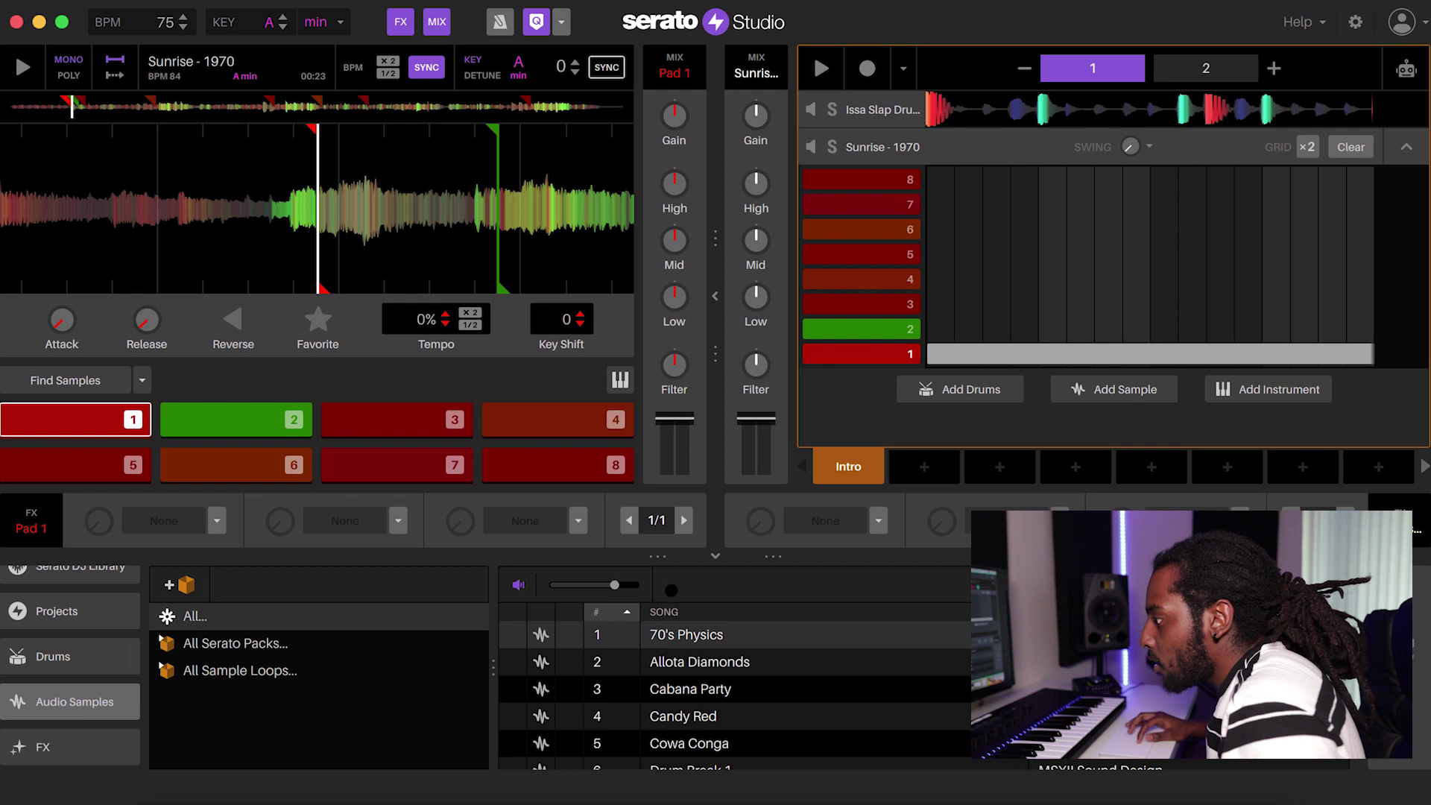
- Apply the HPF effect from the EQ category to pad 1 of Sunrise - 1970 and audition the filtered chop
click(45, 746)
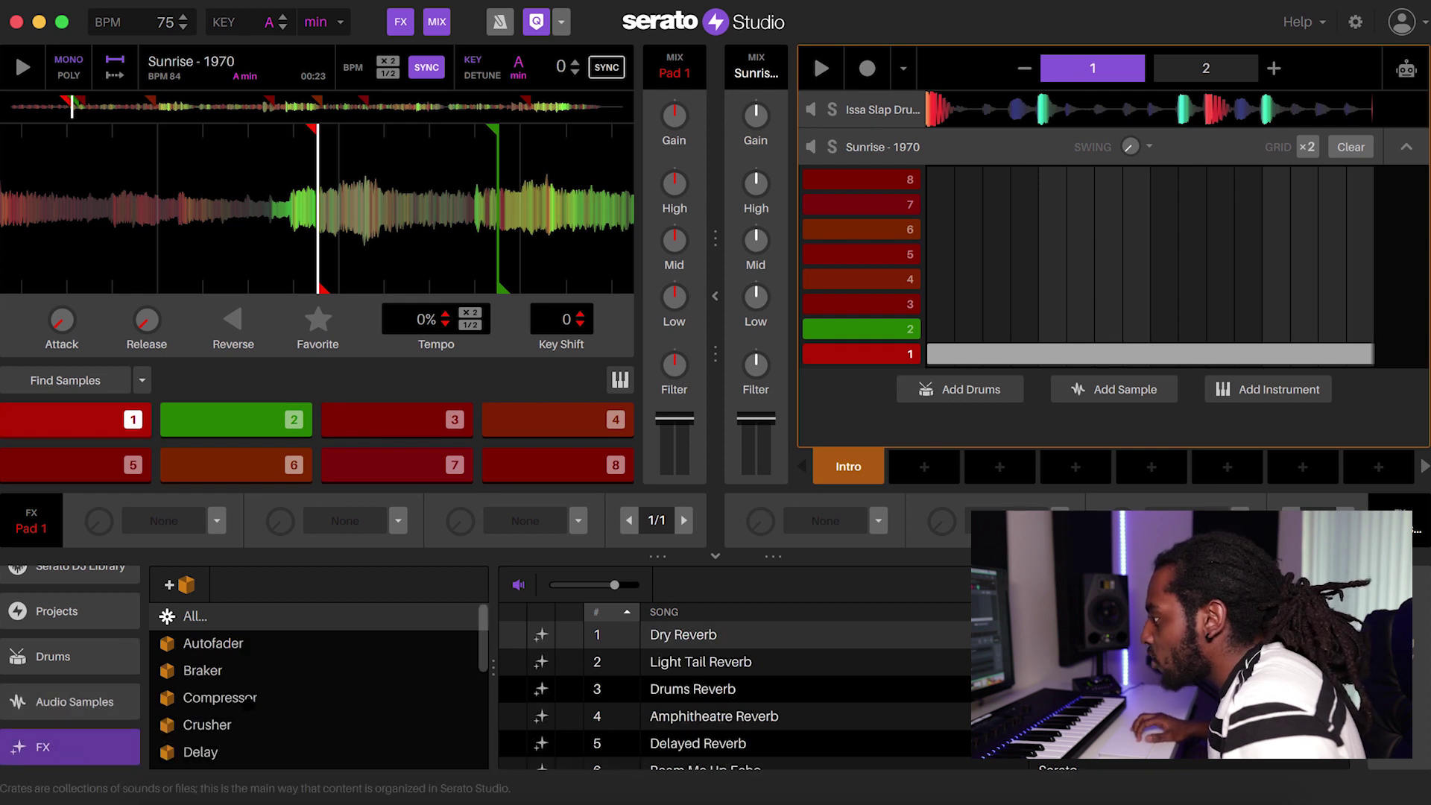
scroll(249, 704, down, 2)
click(192, 723)
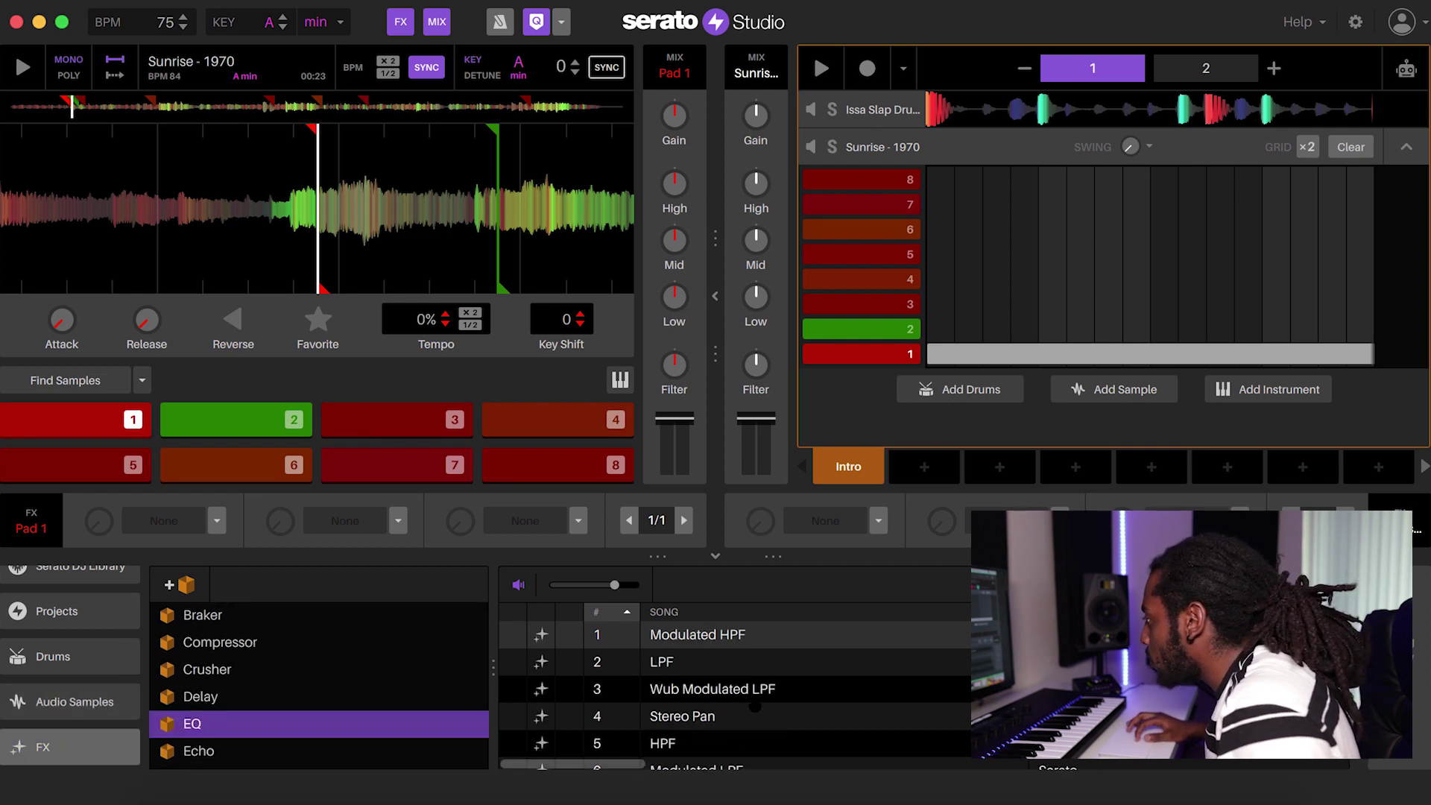
click(710, 668)
click(695, 741)
drag(820, 741, 164, 520)
click(901, 355)
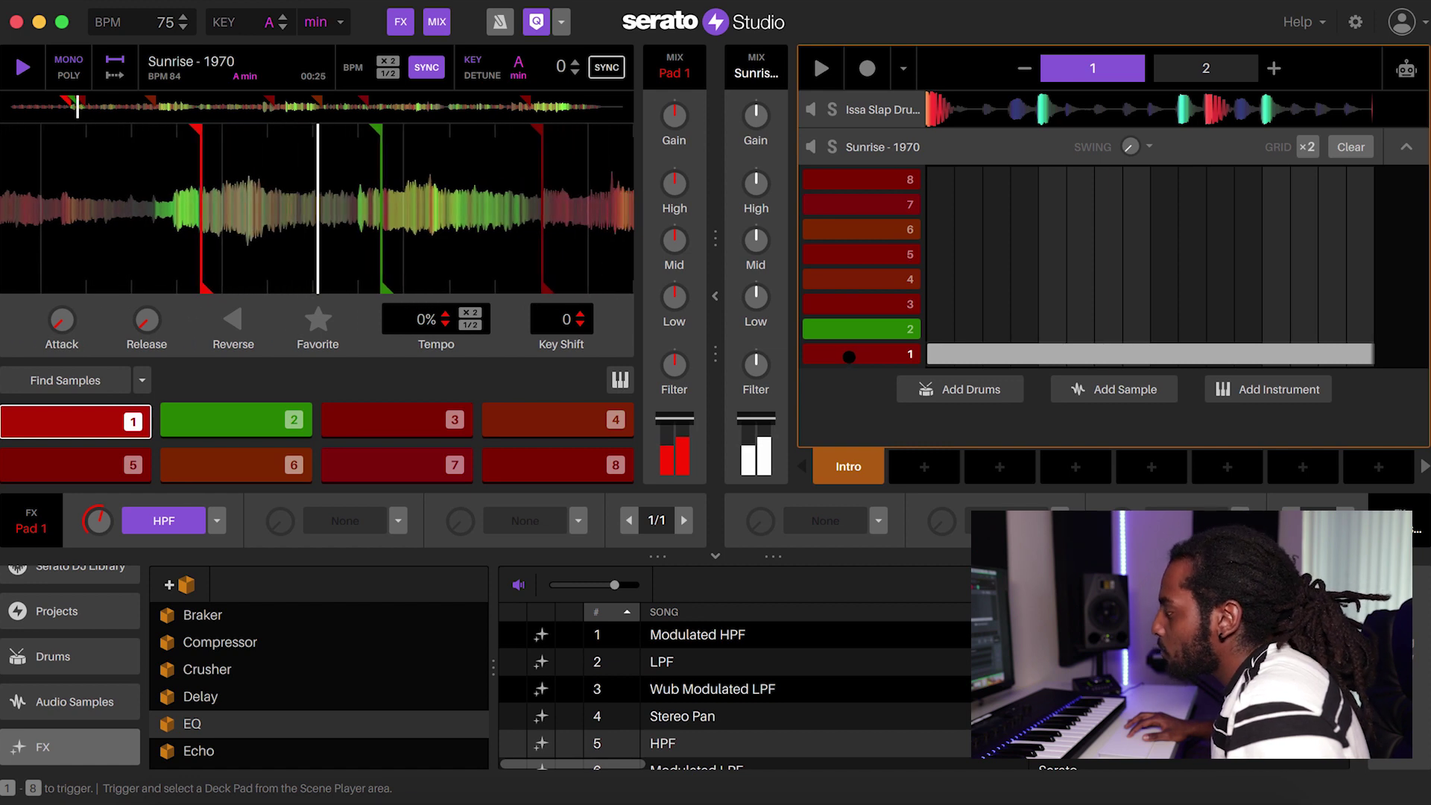
click(848, 356)
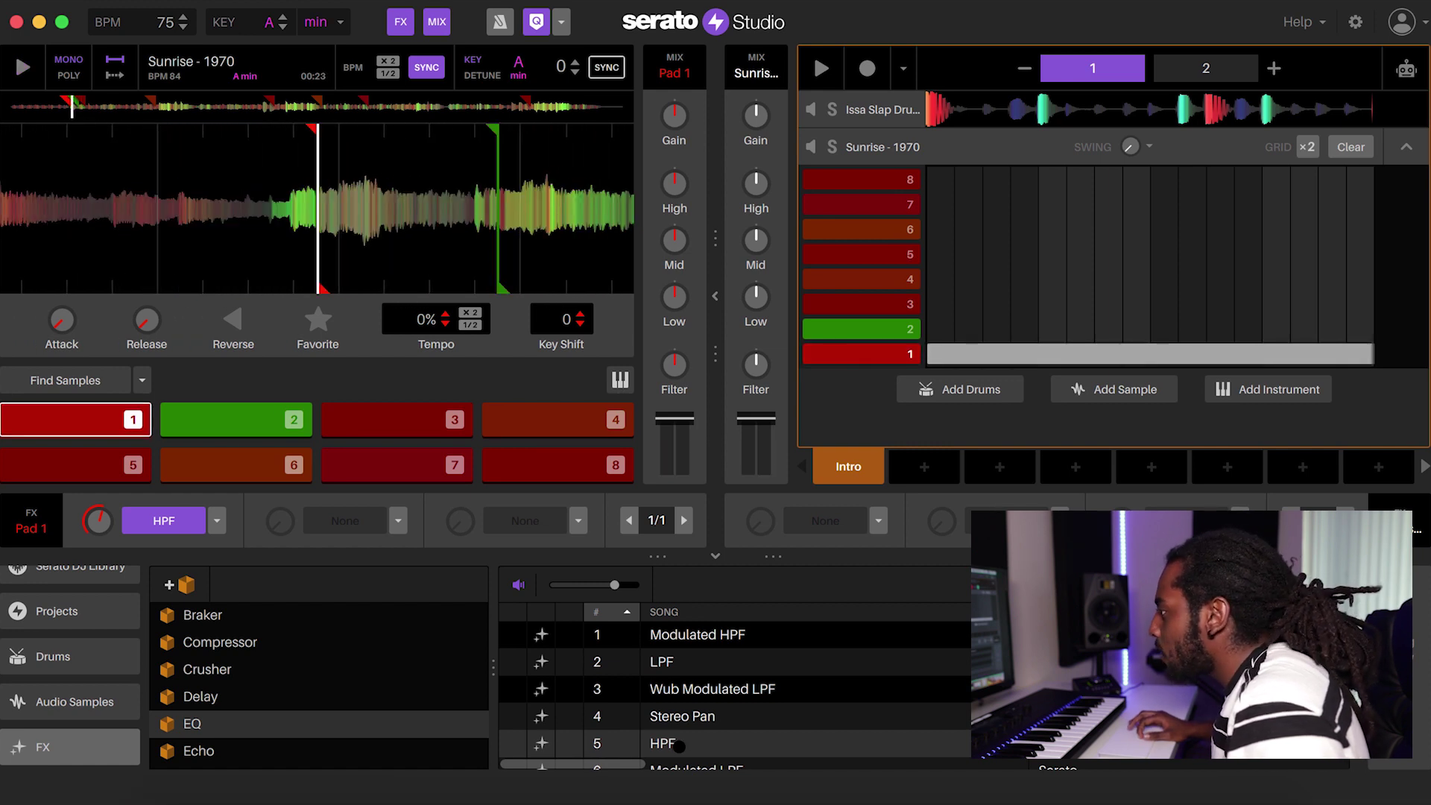
- Apply the HPF effect to pads 2 and 3 of Sunrise - 1970, and play the scene from bar 1
click(235, 420)
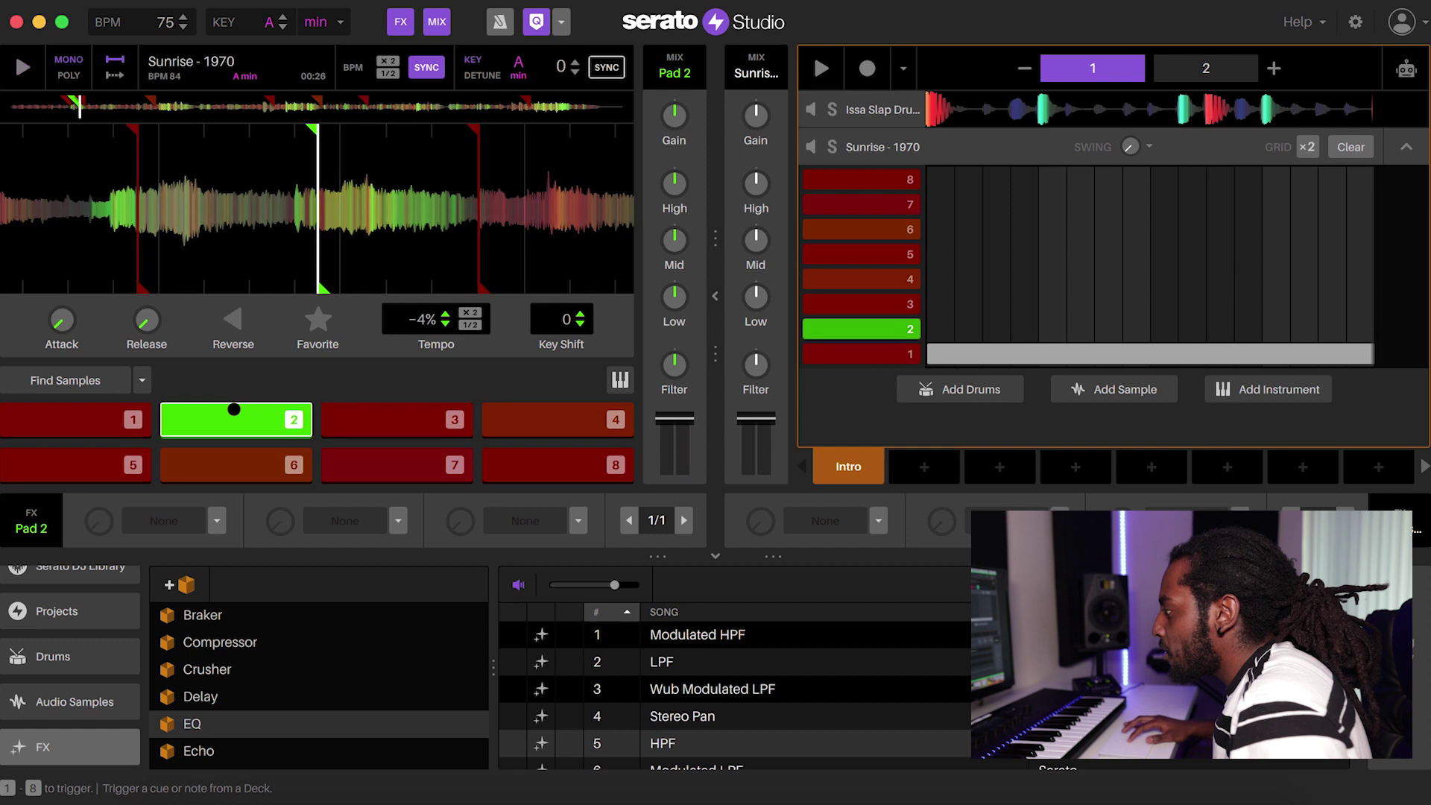
drag(702, 751, 164, 520)
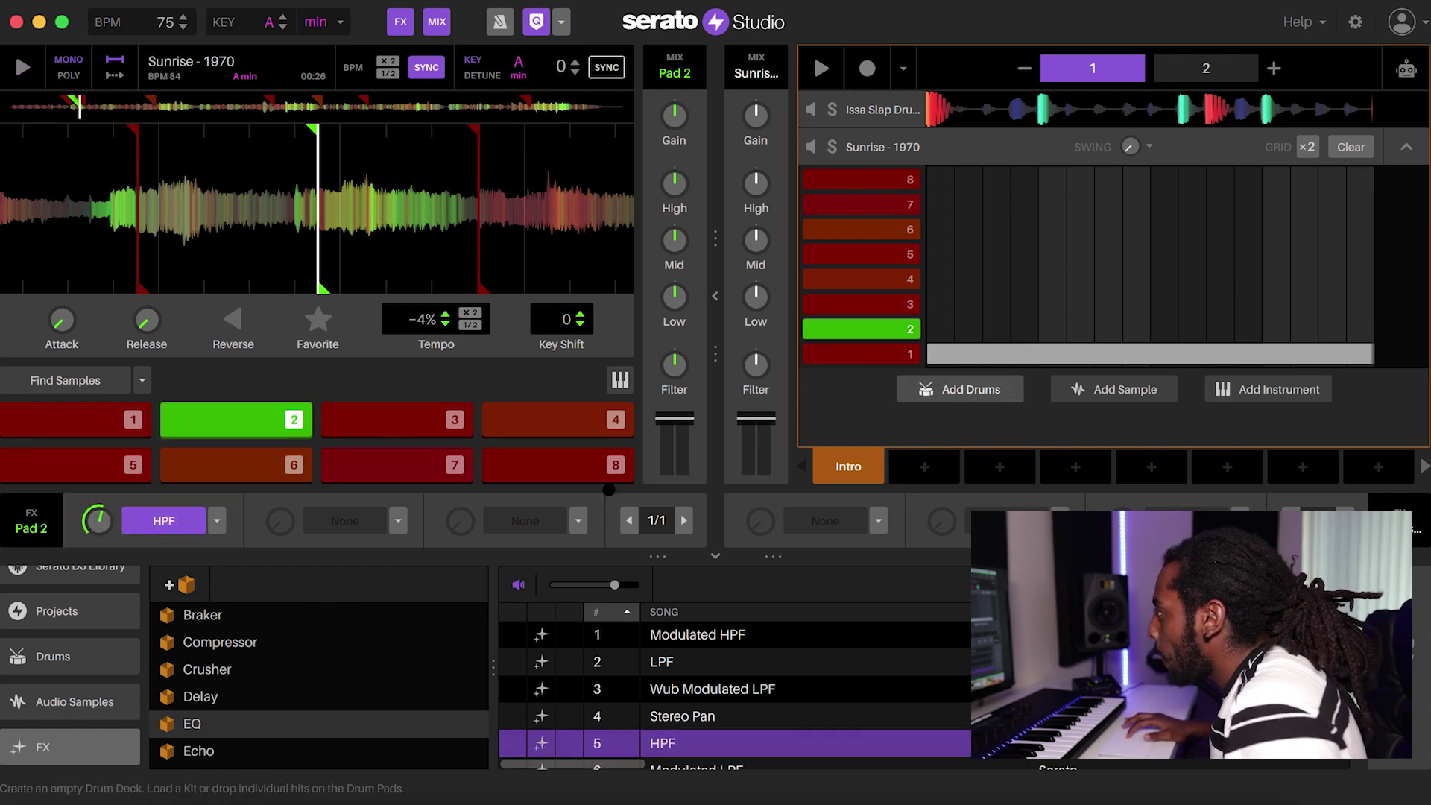
click(882, 332)
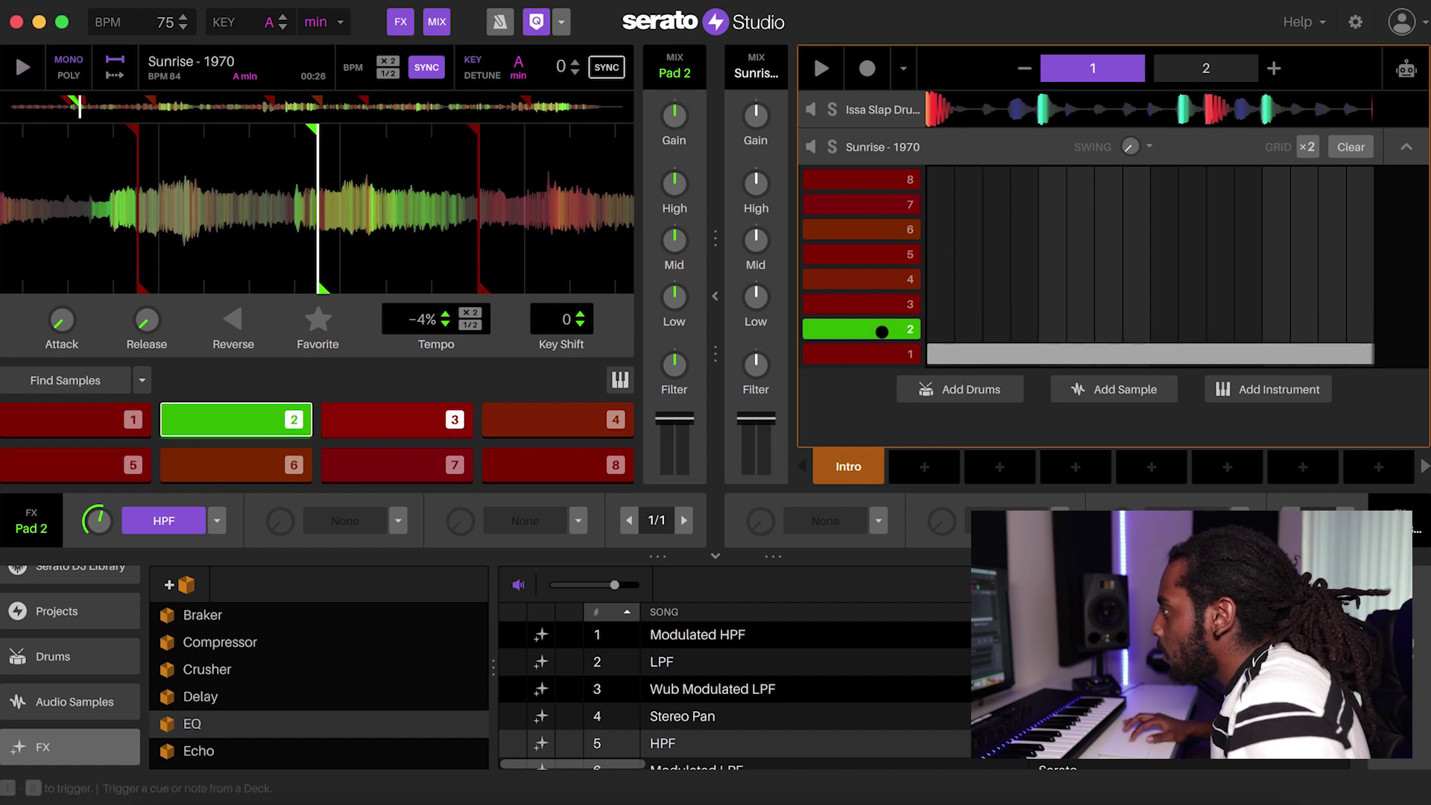
click(256, 420)
click(391, 414)
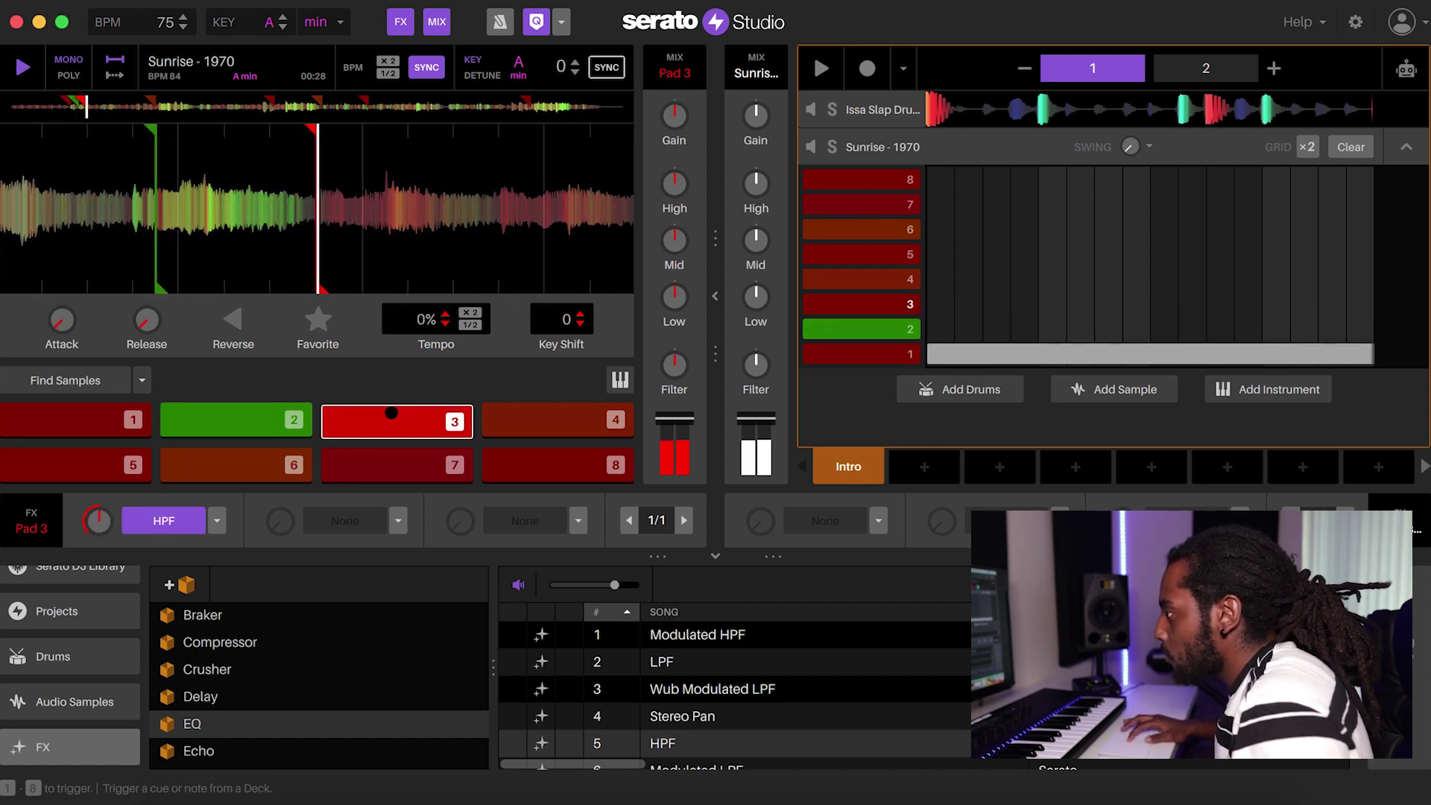
key(space)
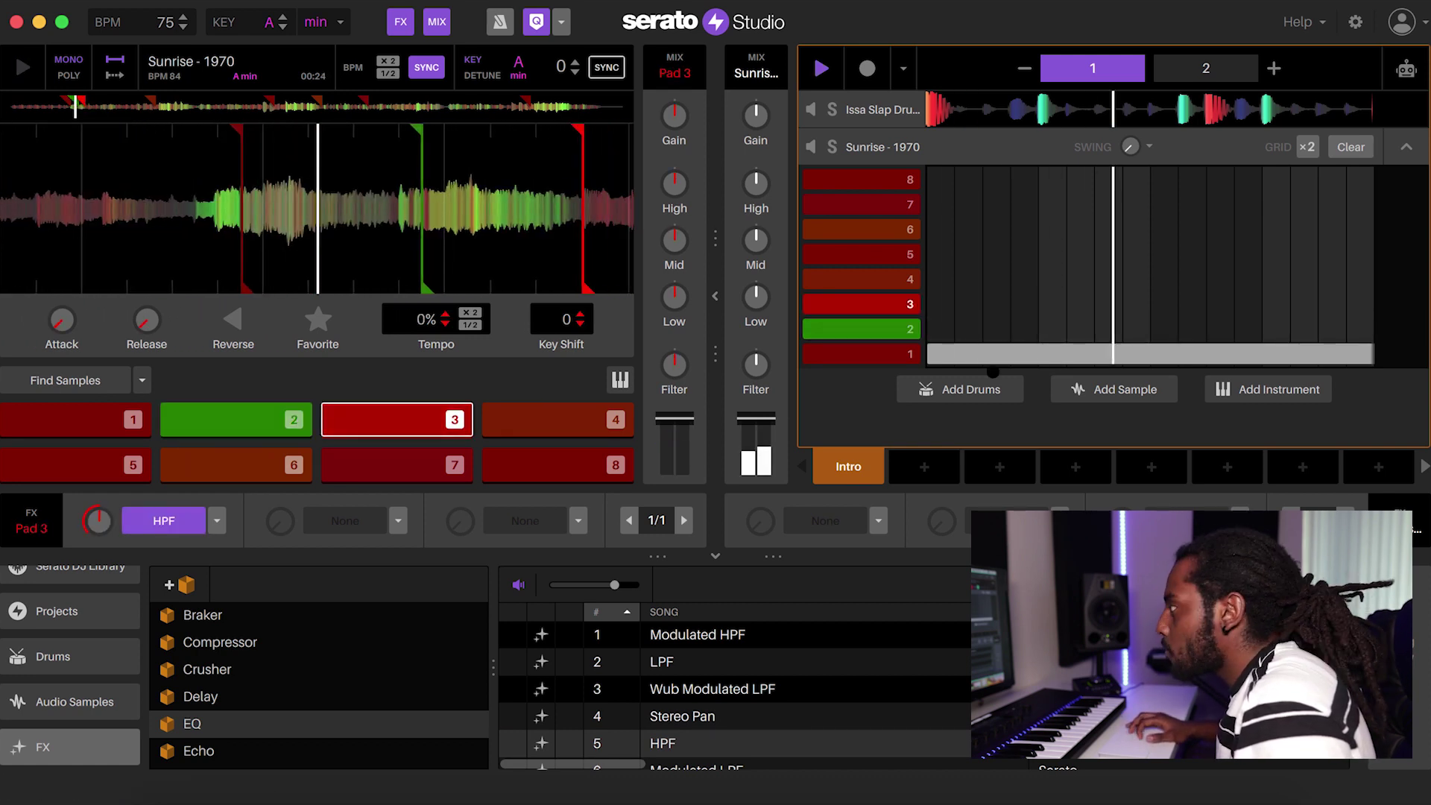
mouse_move(923, 480)
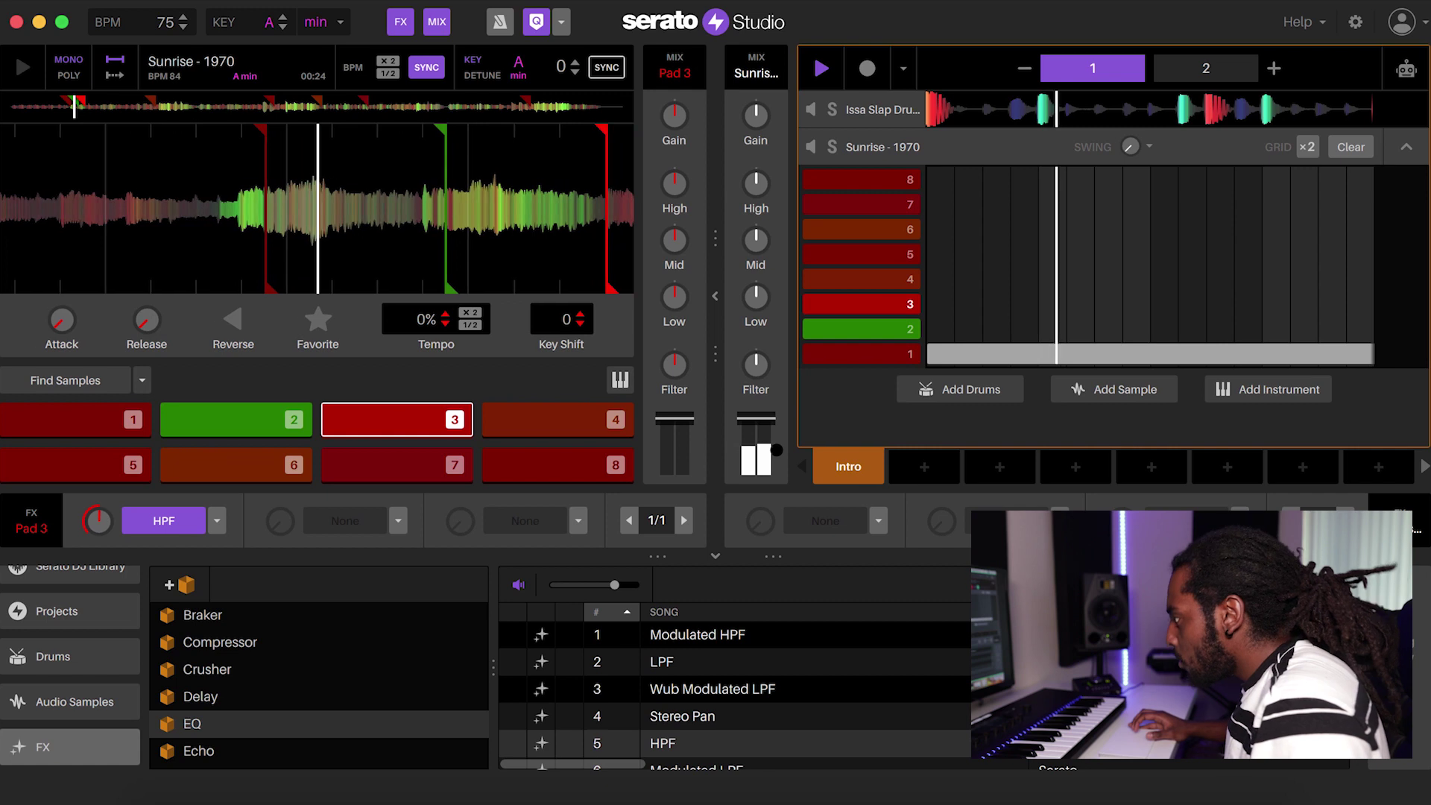
- Browse the synths in the instrument library for a sound to add to the beat
click(74, 701)
scroll(75, 702, down, 2)
click(75, 661)
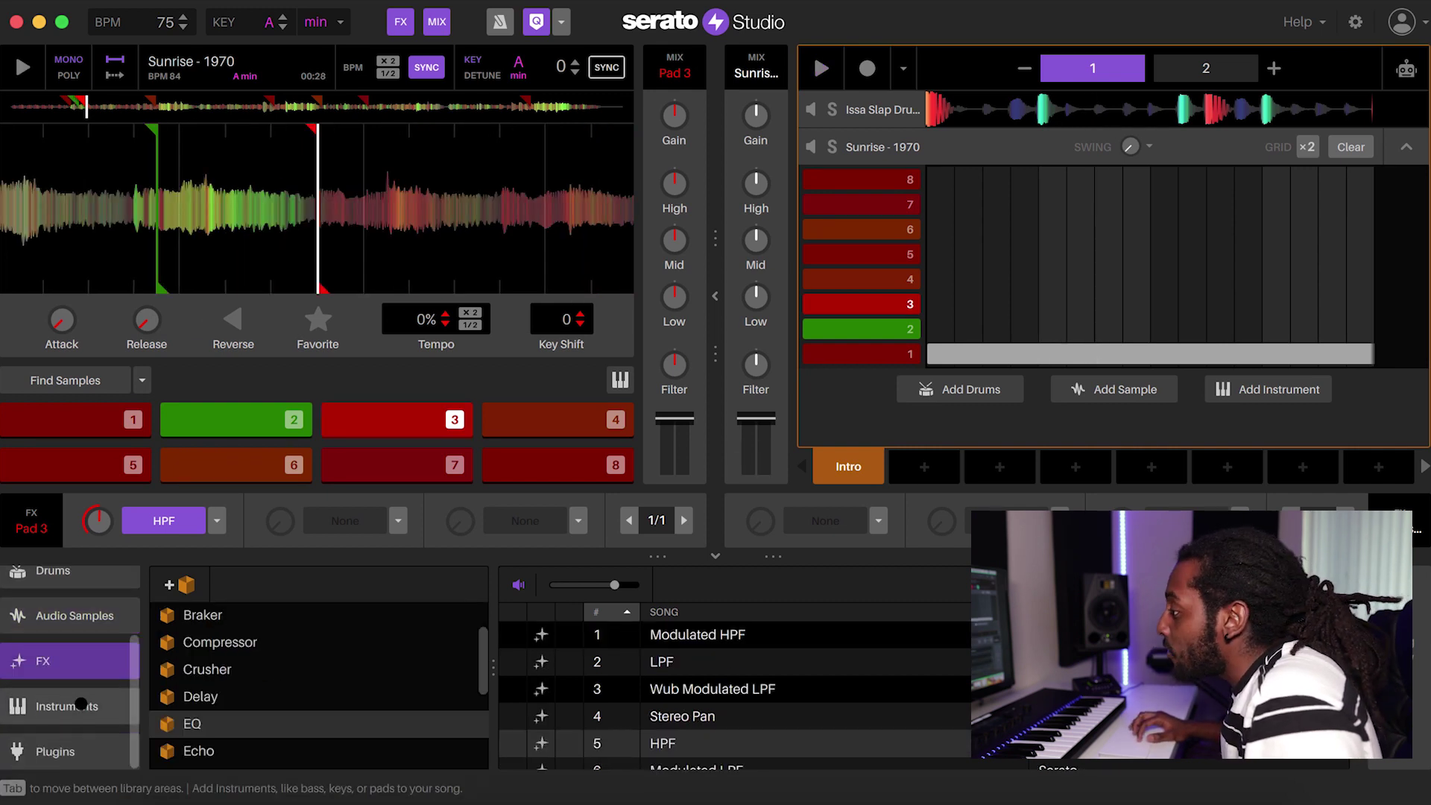
click(80, 704)
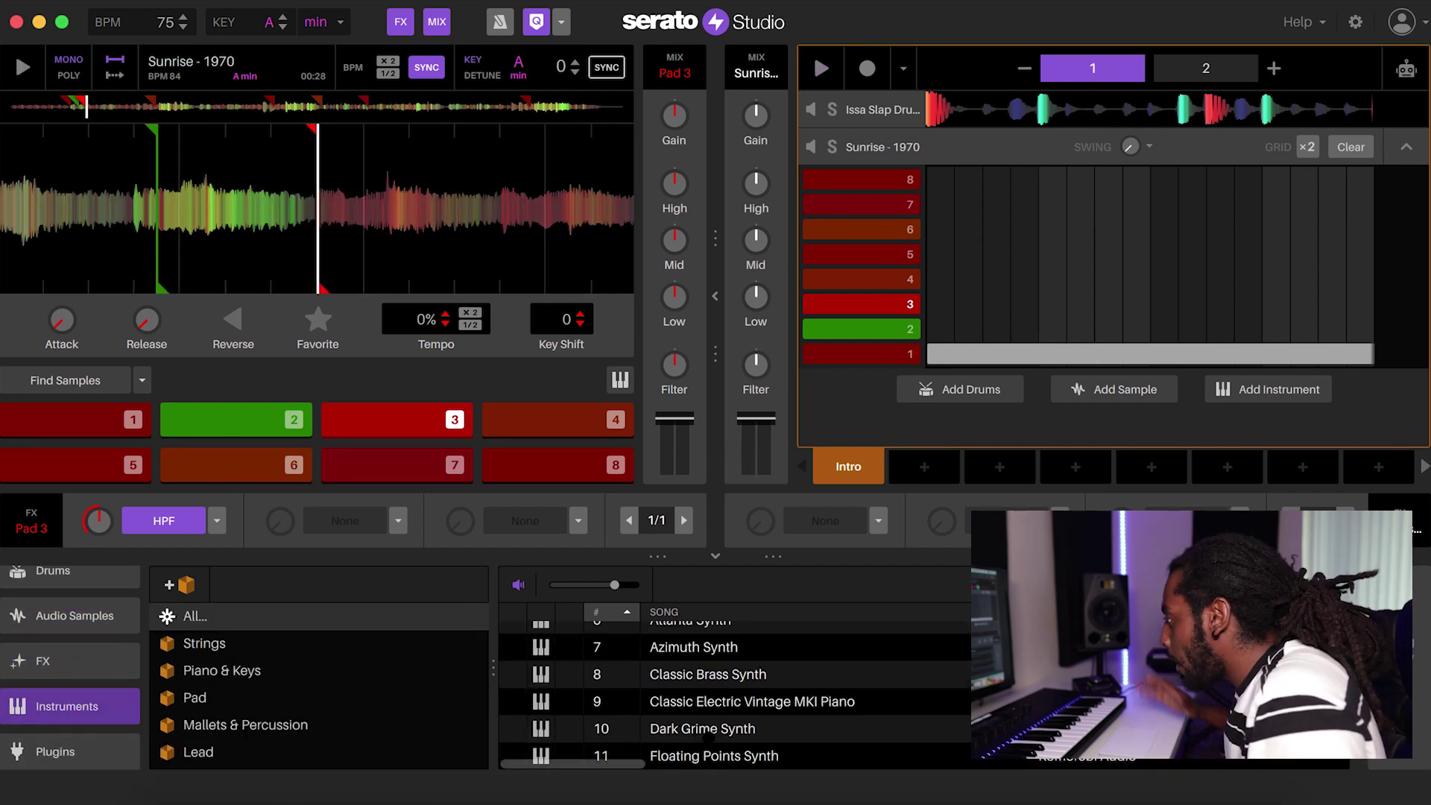
scroll(708, 737, down, 3)
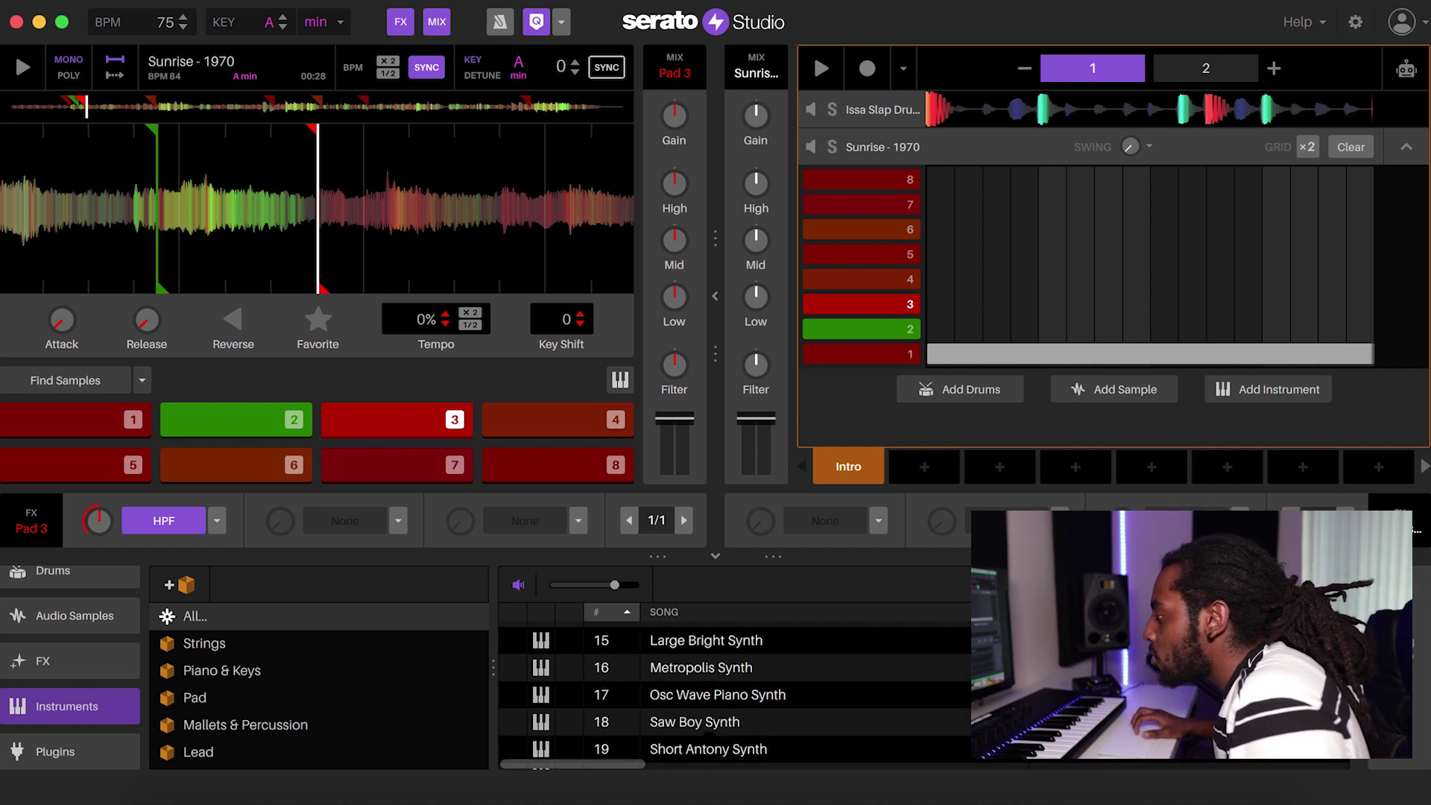
- Load the MODO BASS plugin as a new instrument track and turn off Play In Key
click(70, 757)
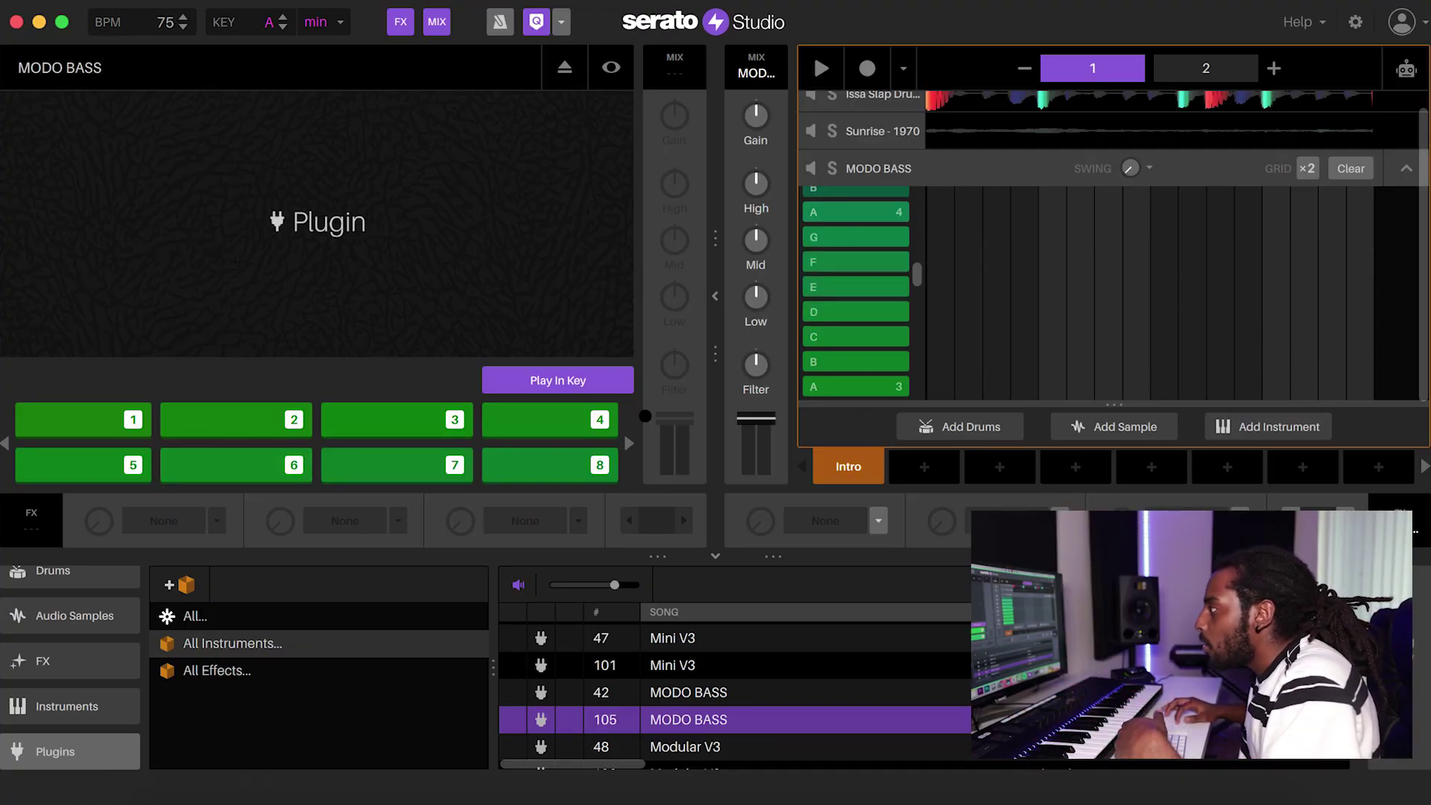
click(583, 381)
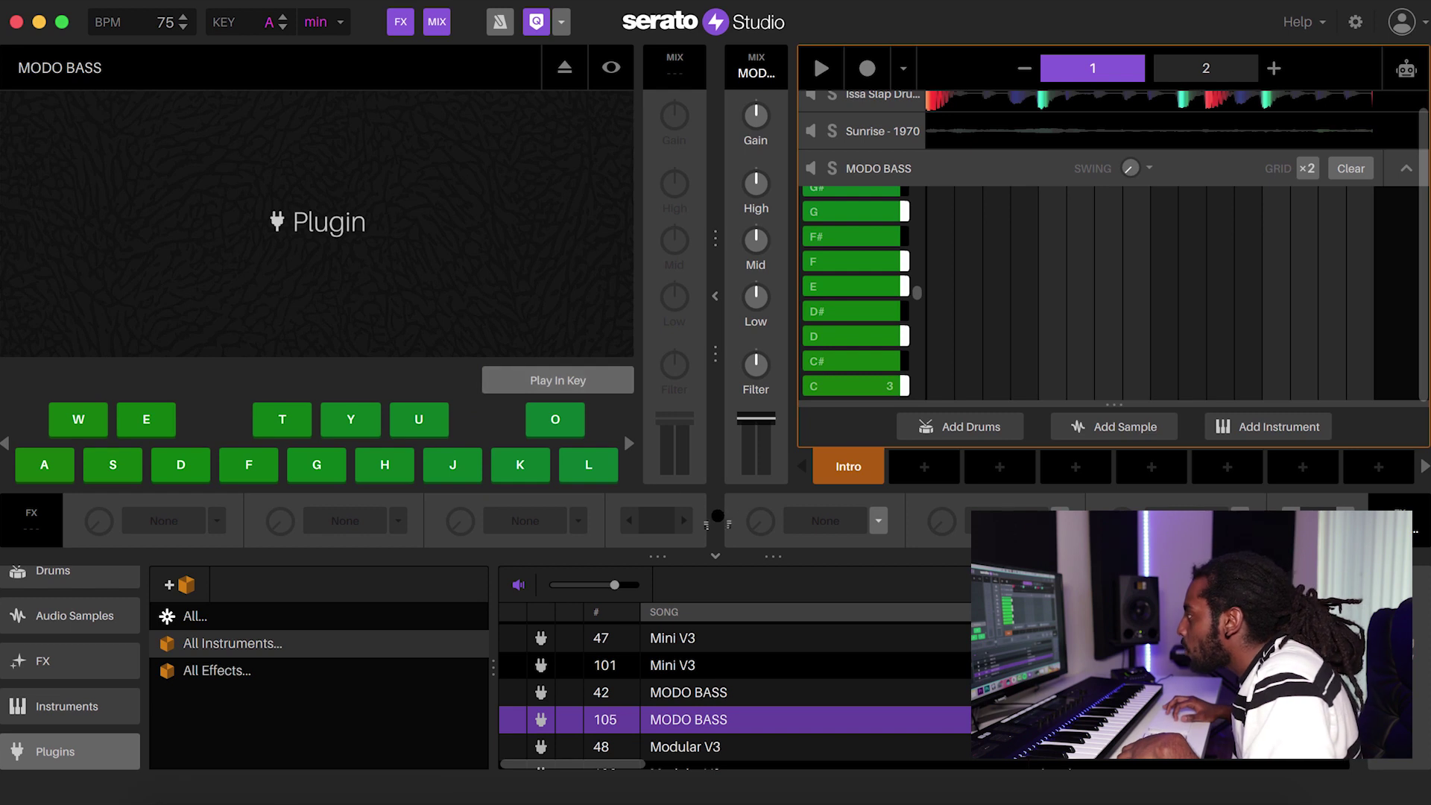
click(972, 310)
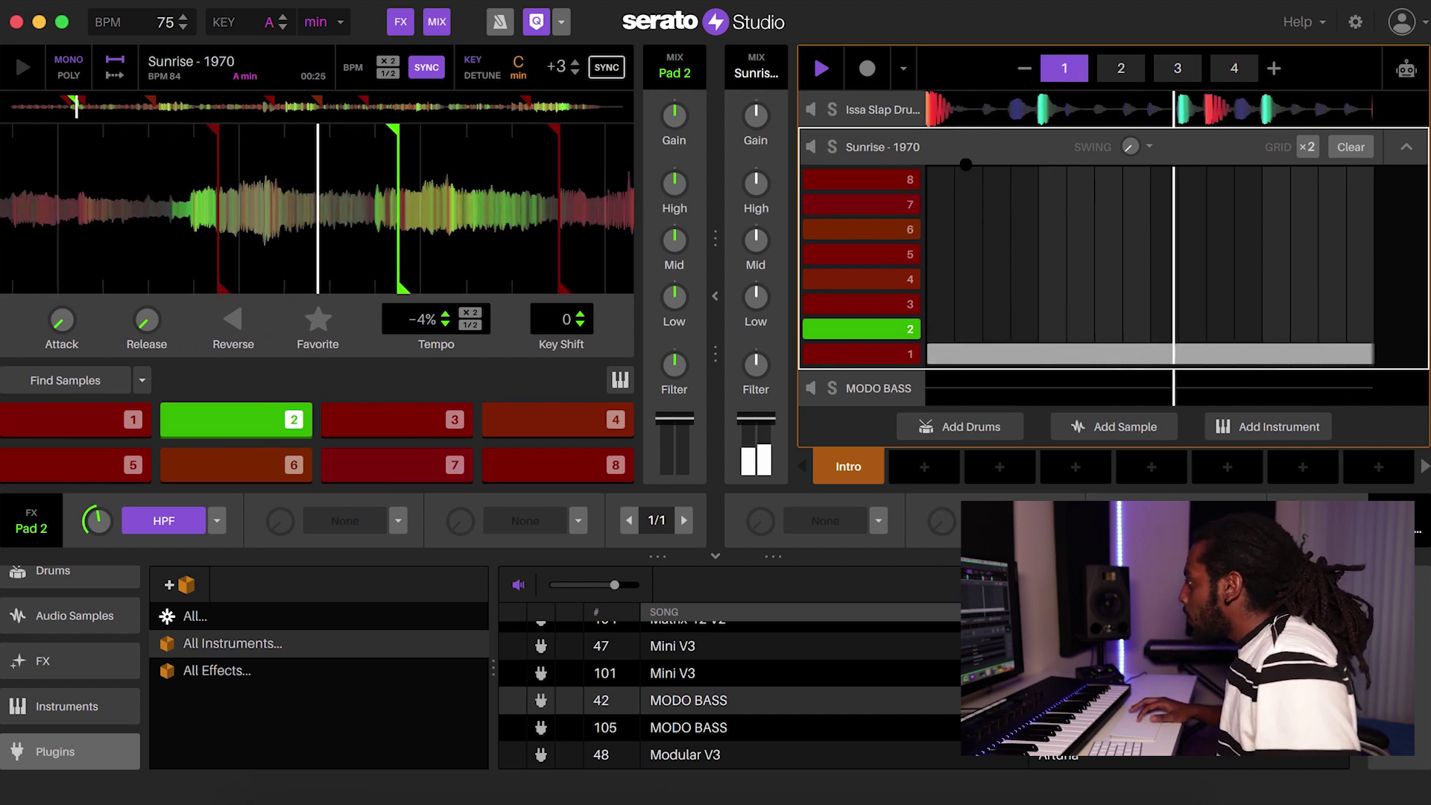
- Place an F note on step 11 and a B note on step 13 of MODO BASS in bar 4, and play the bar
click(897, 393)
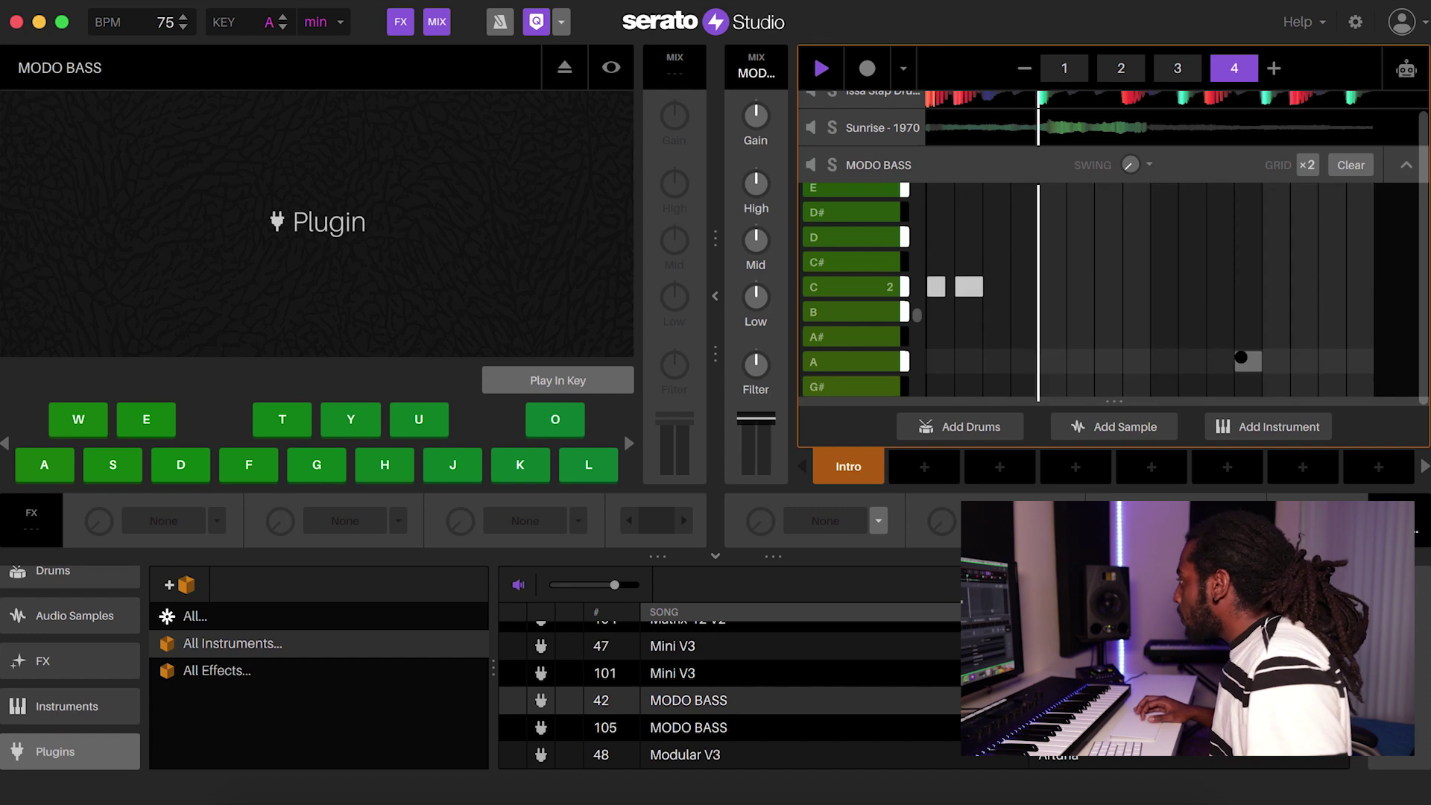
click(1219, 237)
click(1213, 214)
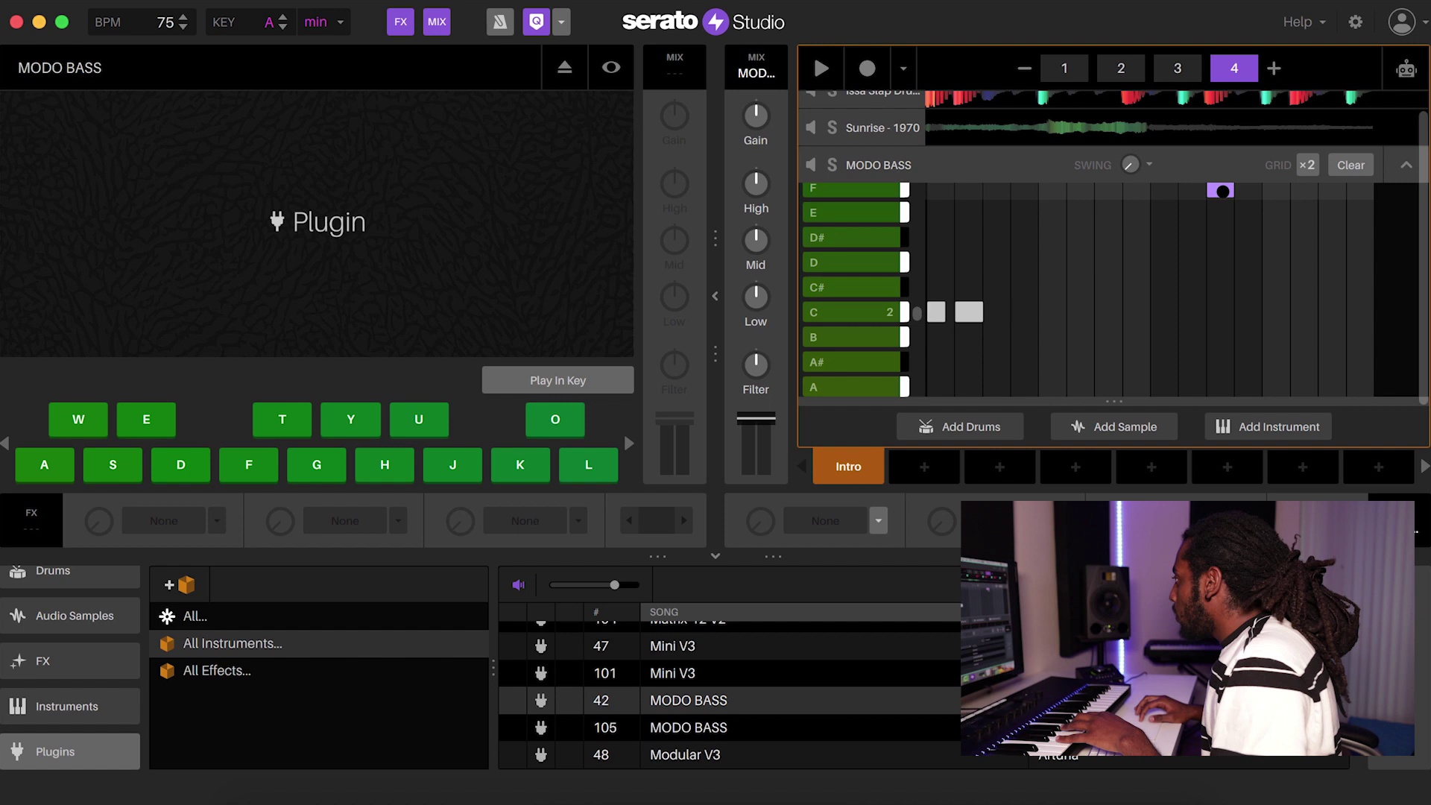
drag(1297, 319, 1280, 332)
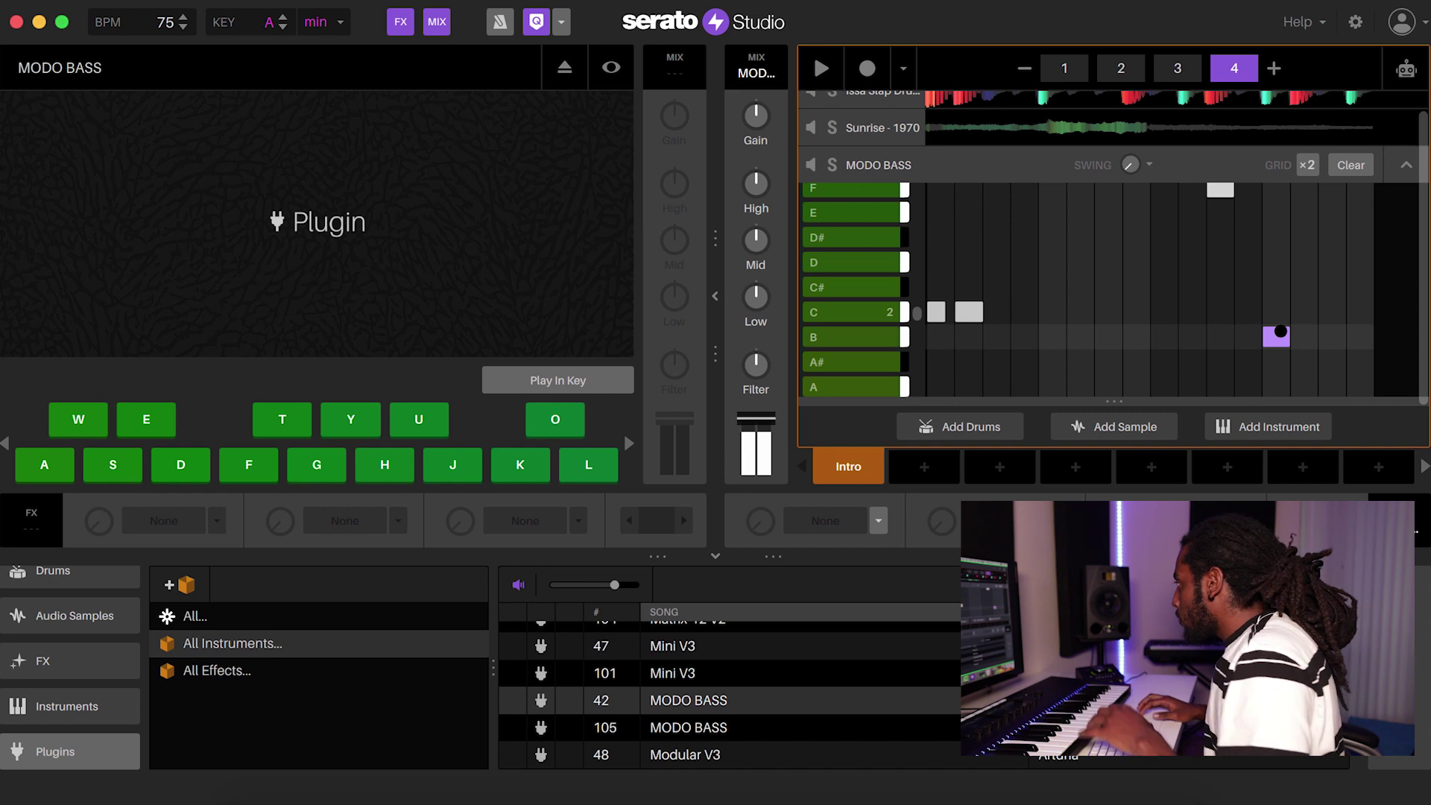
key(space)
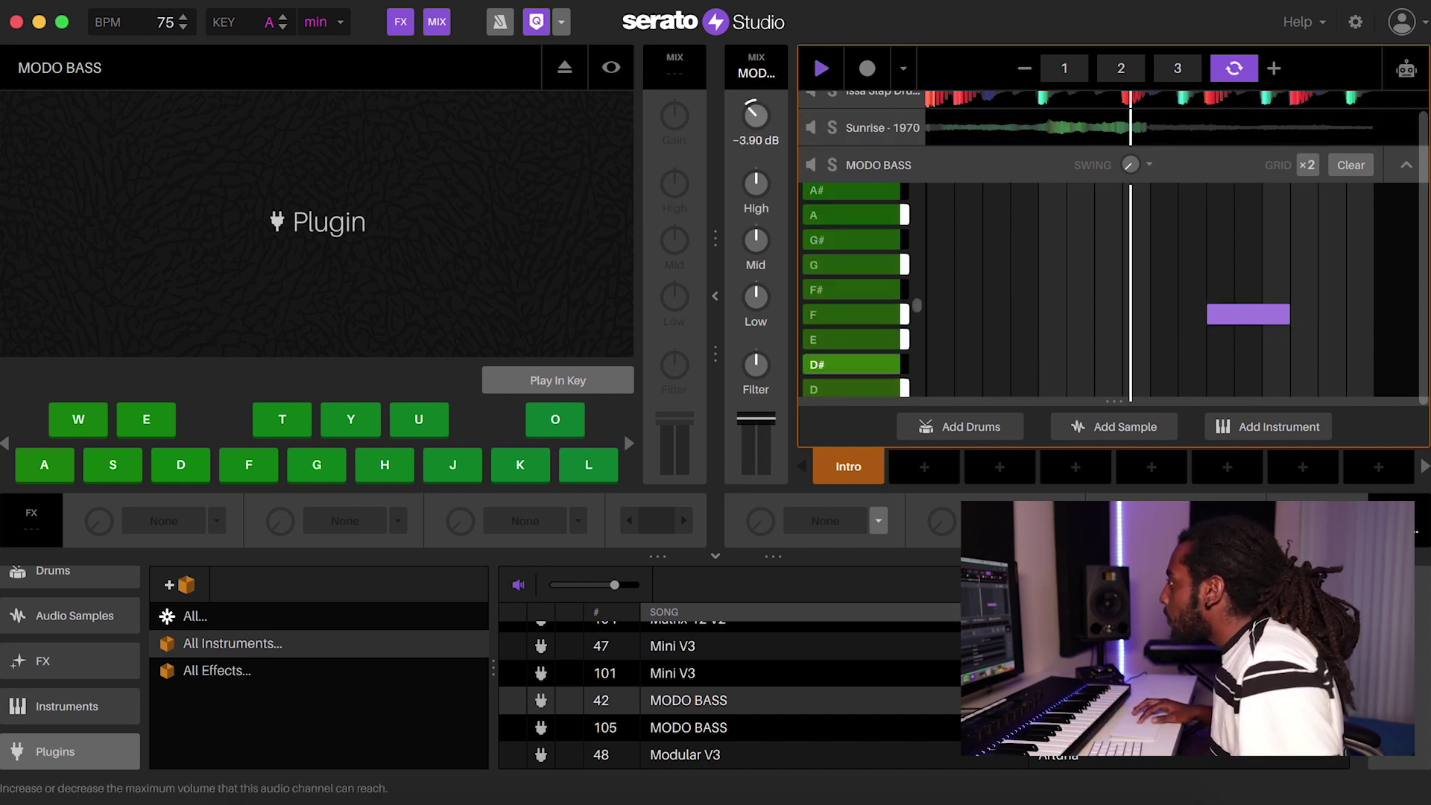